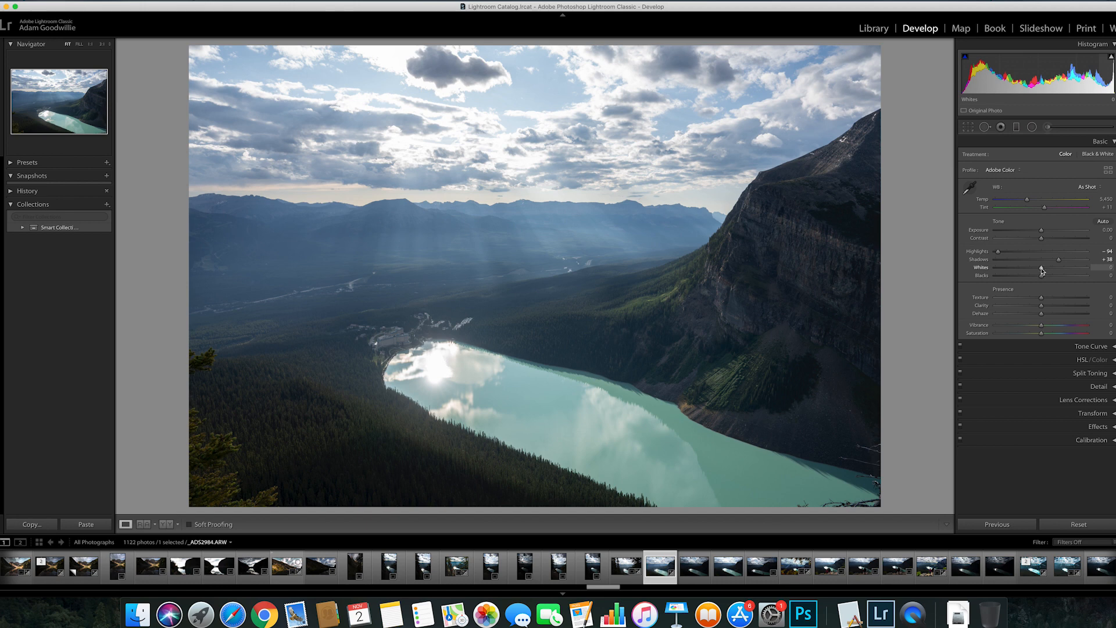
Step: Set Whites to +1 and Blacks to −18 while previewing clipping
key(alt)
mouse_move(1042, 270)
mouse_down()
mouse_move(1056, 271)
mouse_move(1042, 272)
mouse_up()
key(alt)
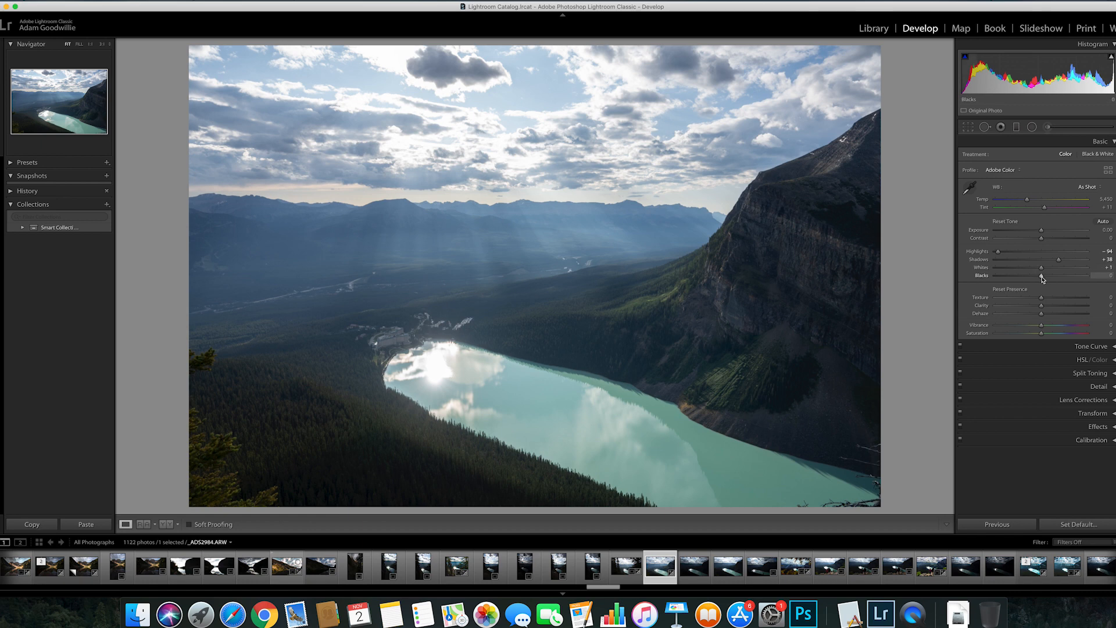
drag(1043, 279, 1033, 279)
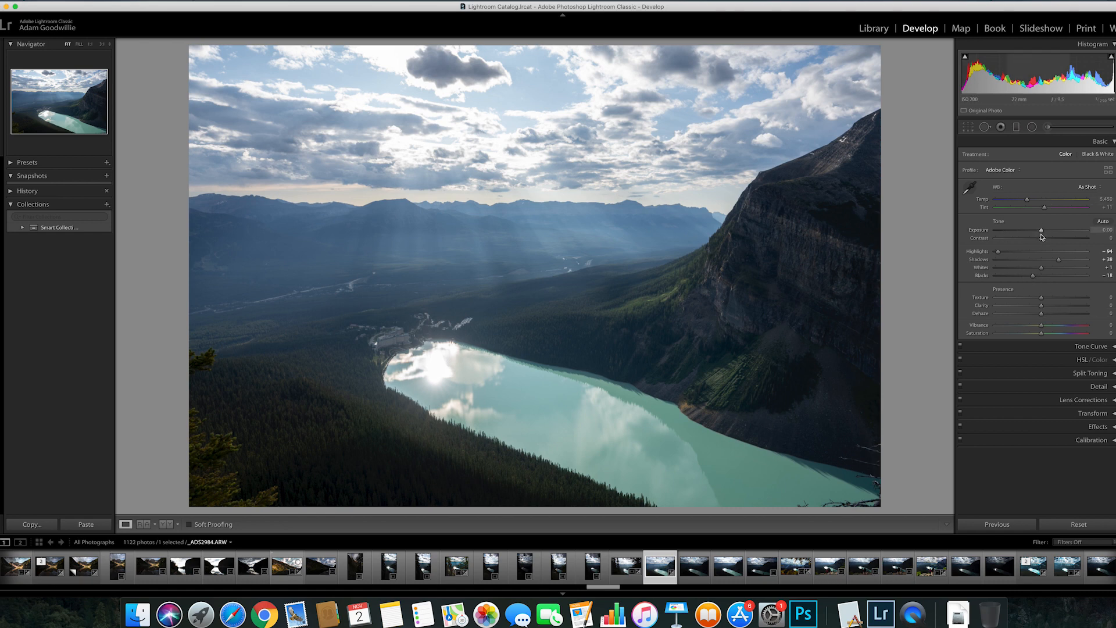
Step: Set Exposure −0.40, Contrast +16 and Shadows +53, then compare with the Before view
drag(1043, 233, 1039, 233)
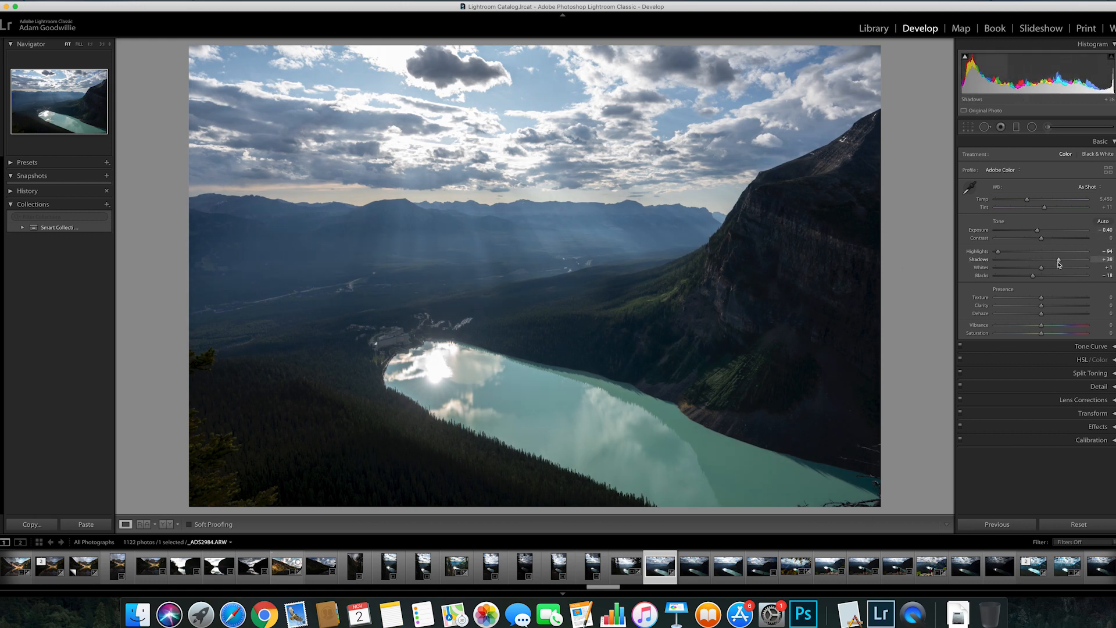
drag(1058, 262, 1048, 239)
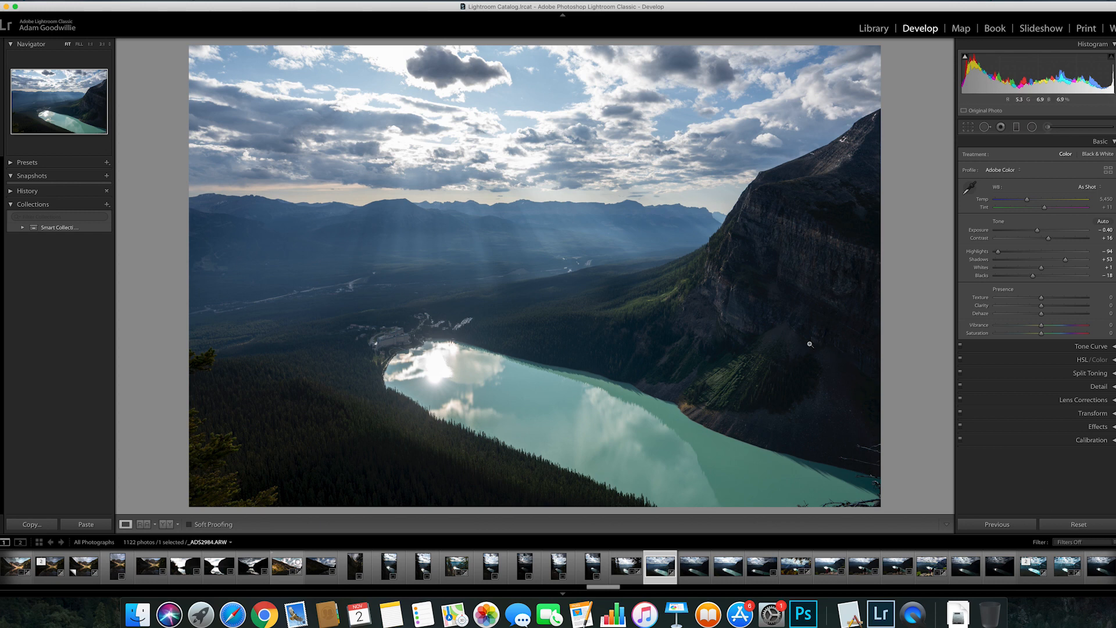
key(backslash)
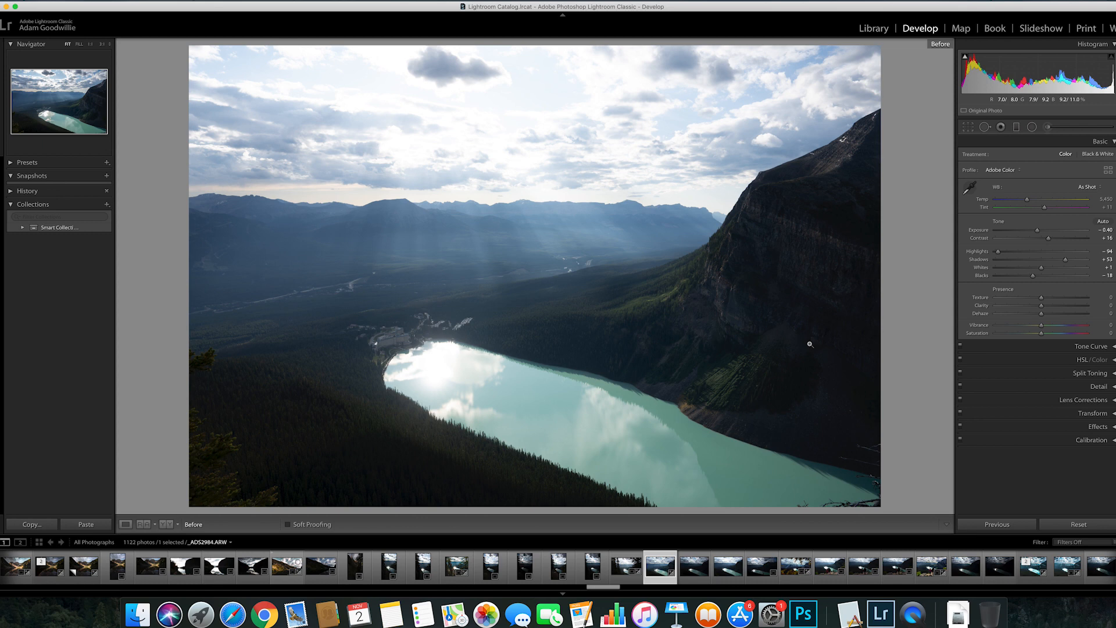
key(backslash)
key(backslash)
key(backslash)
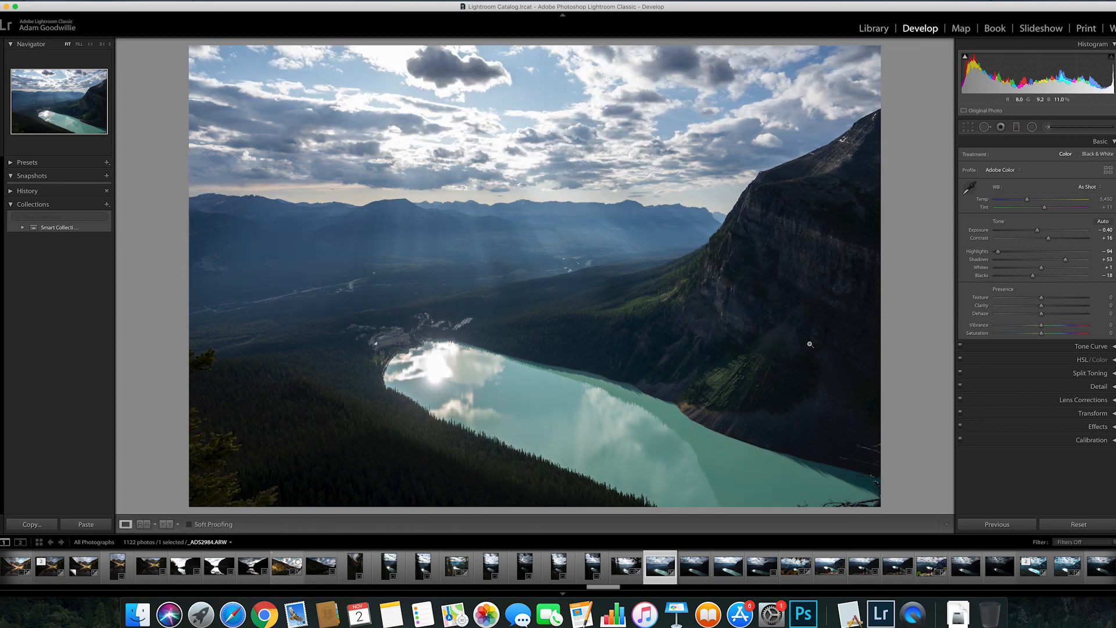
key(backslash)
key(backslash)
Step: Settle Texture at +10 and Clarity at +25, then view the unedited Before version
drag(1042, 301, 1091, 304)
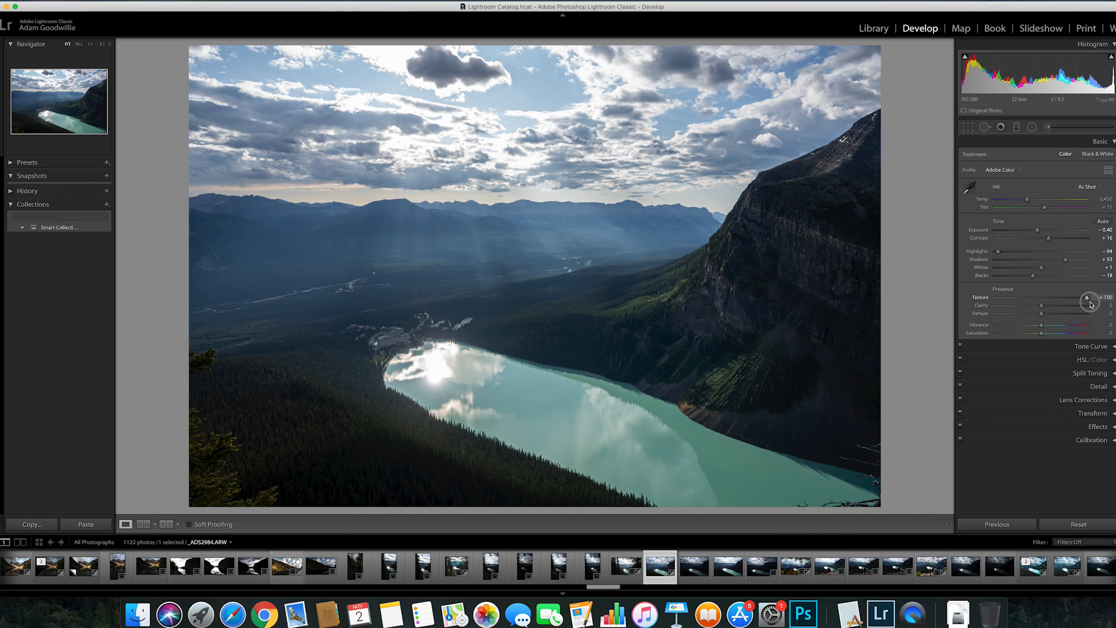
drag(1091, 304, 1050, 302)
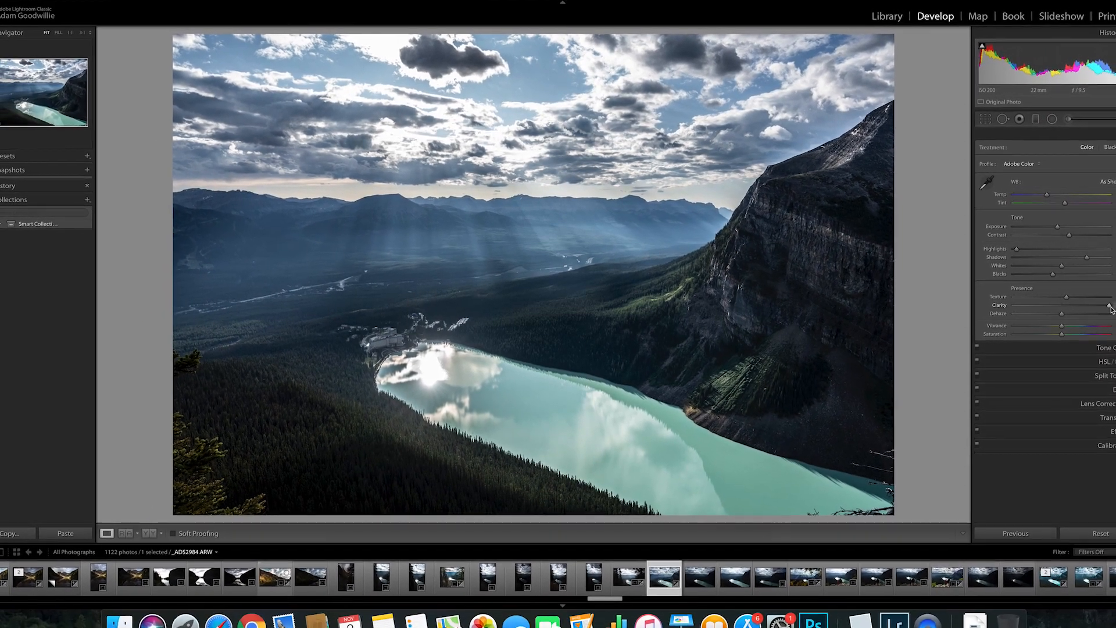
drag(1111, 306, 1054, 308)
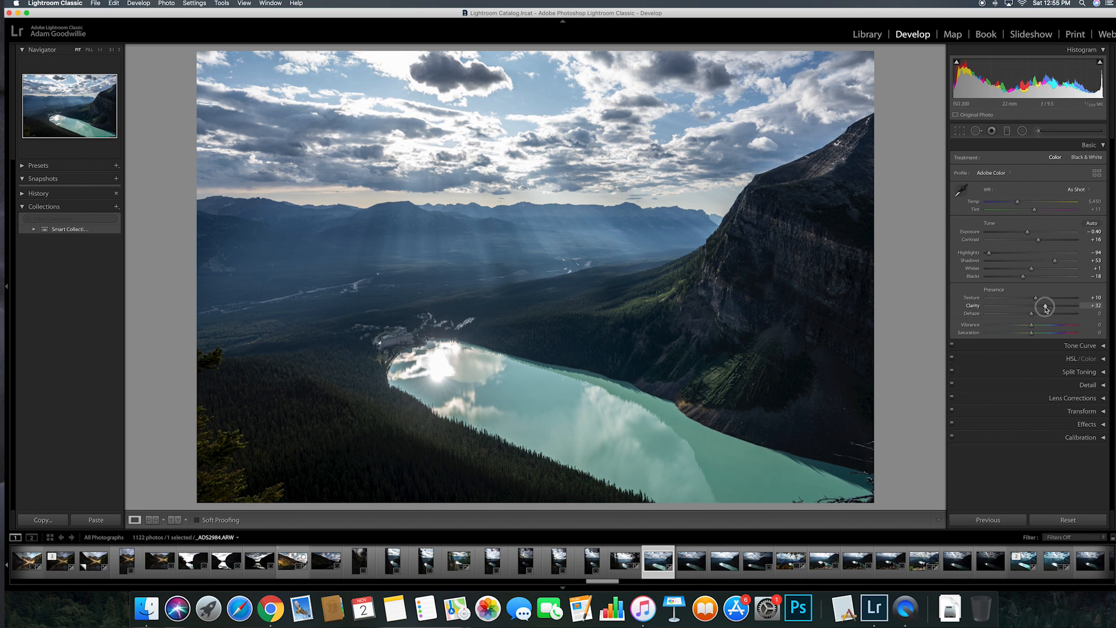
drag(1044, 310, 1044, 309)
drag(1044, 310, 1043, 310)
key(backslash)
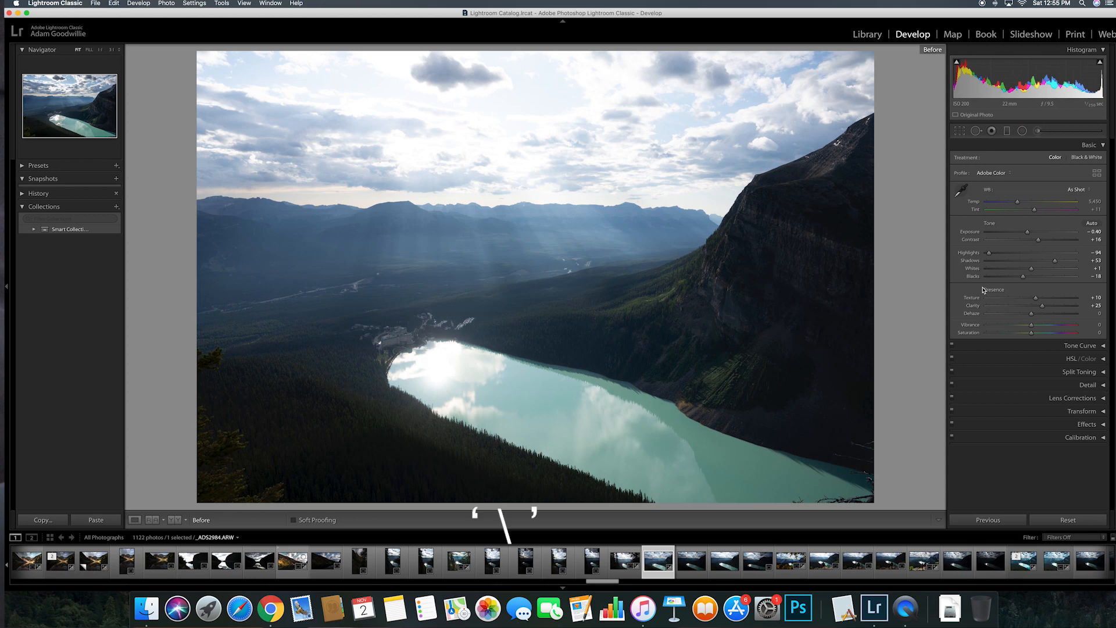
Step: Set Dehaze +10, Saturation −4 and Vibrance +16, checking the result against Before
key(backslash)
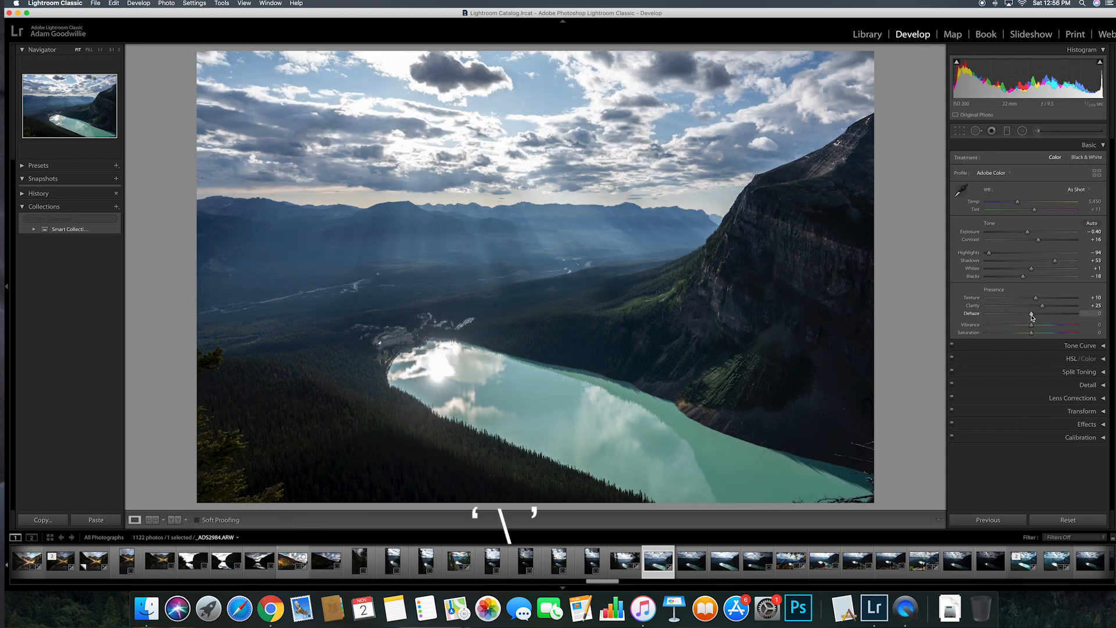
drag(1031, 317, 1017, 317)
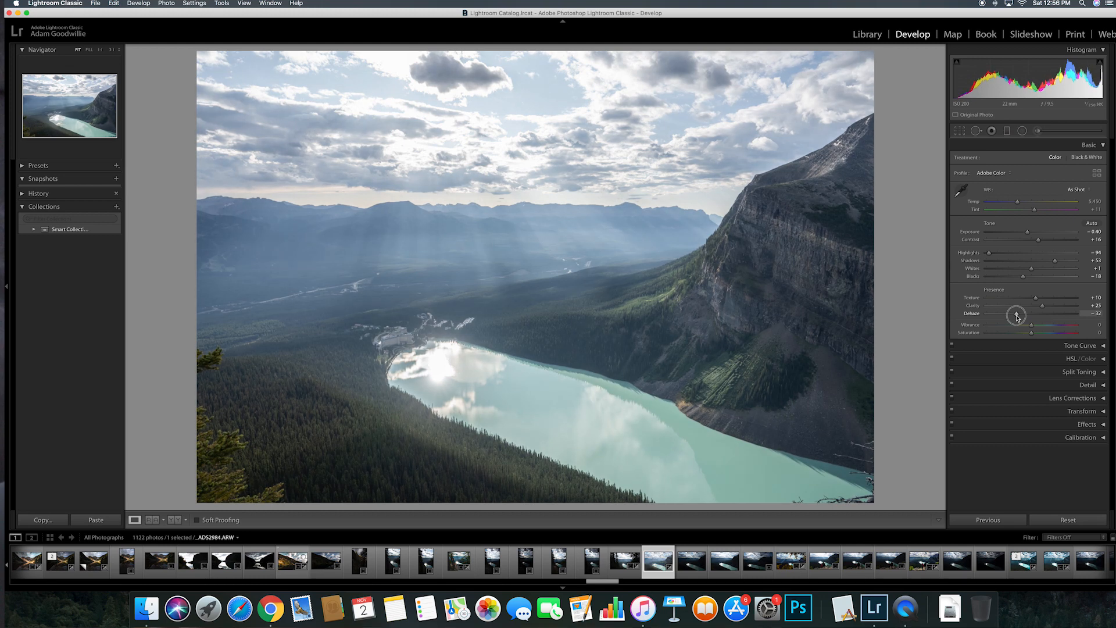
drag(1018, 317, 1036, 319)
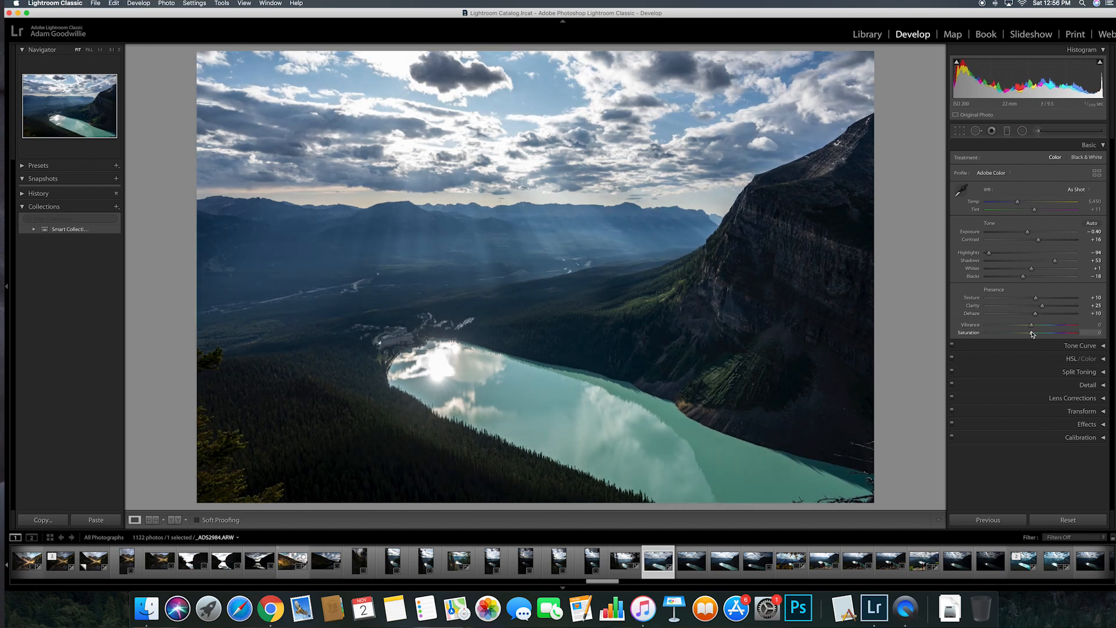
mouse_move(1032, 335)
mouse_down()
mouse_move(1076, 336)
mouse_move(1039, 336)
mouse_up()
drag(1039, 336, 1039, 336)
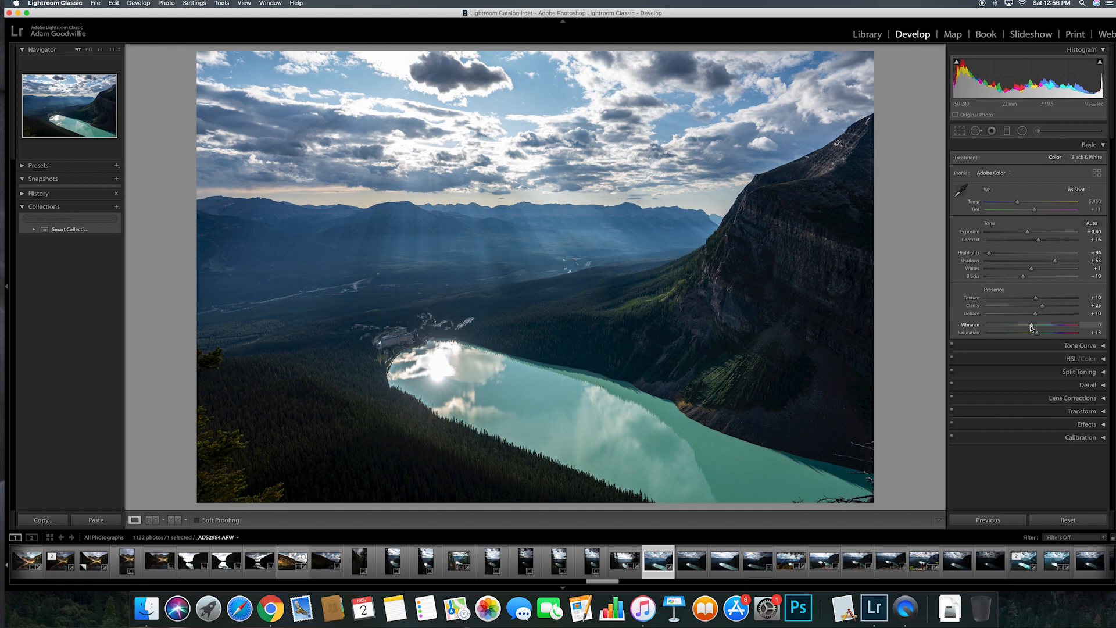
drag(1031, 328, 1041, 327)
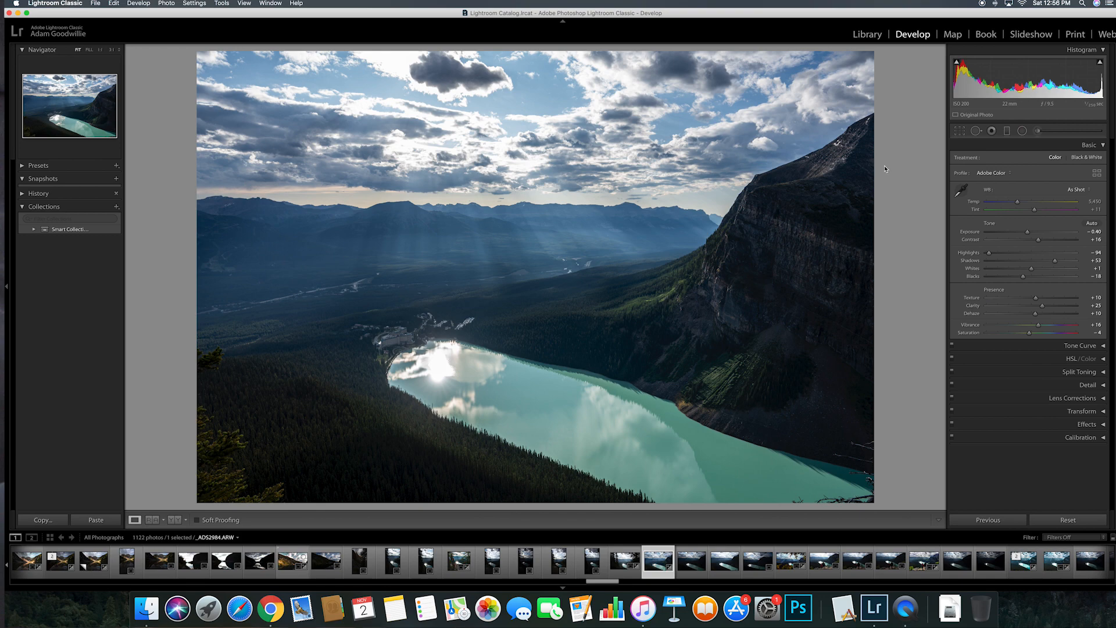
key(backslash)
key(backslash)
key(backslash)
key(backslash)
Step: Heal a spot on the dark slope by the lake's lower-right shore with an enlarged Spot Removal brush
key(r)
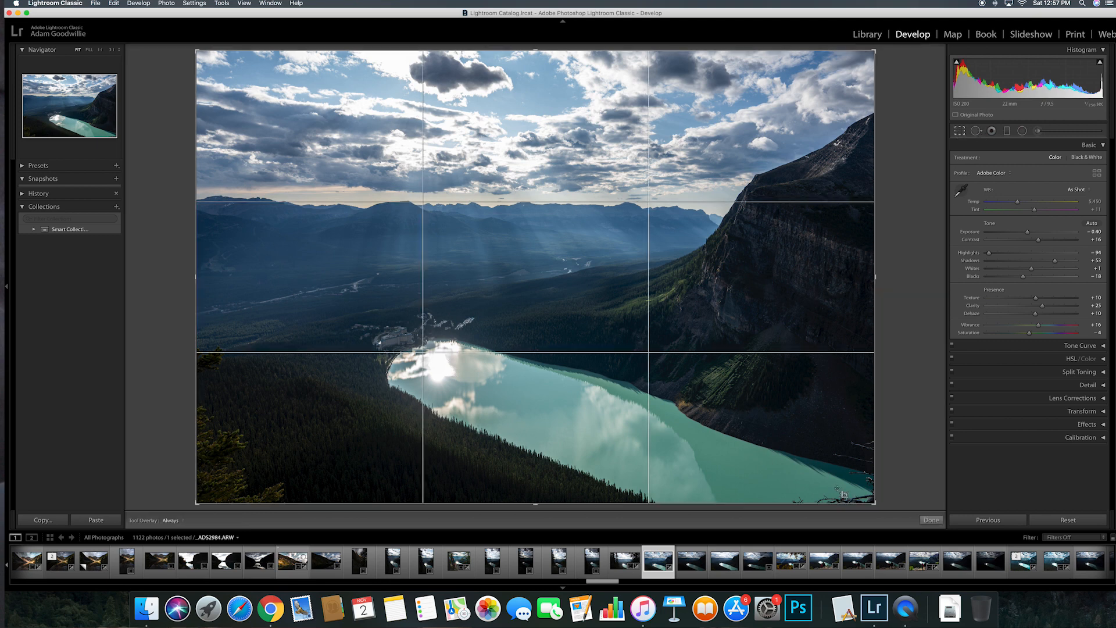
click(930, 520)
click(976, 131)
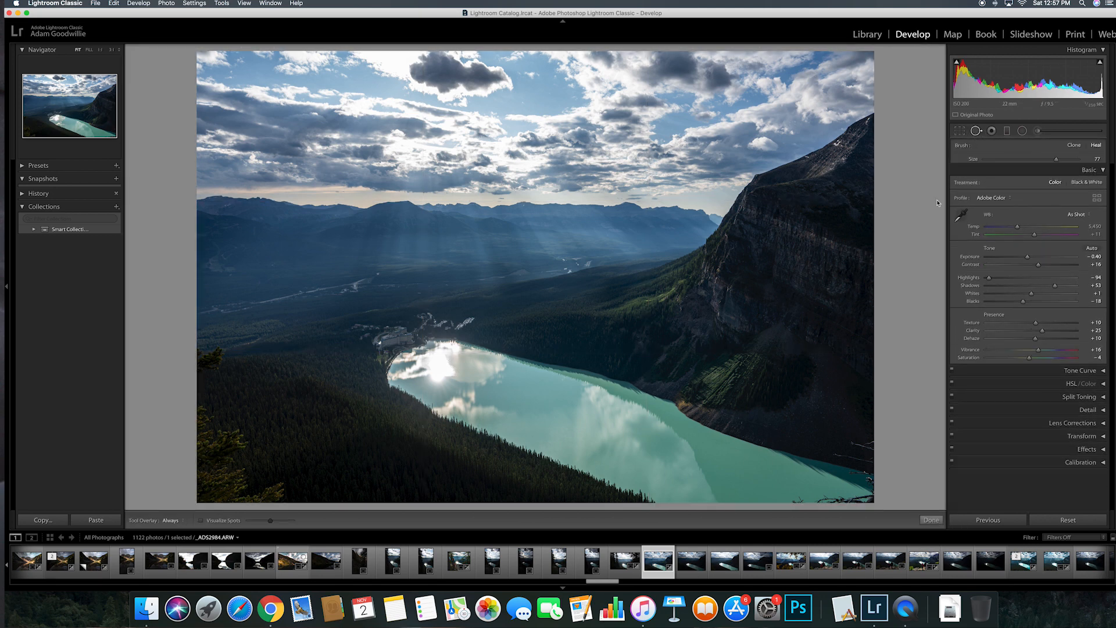
scroll(863, 448, up, 1)
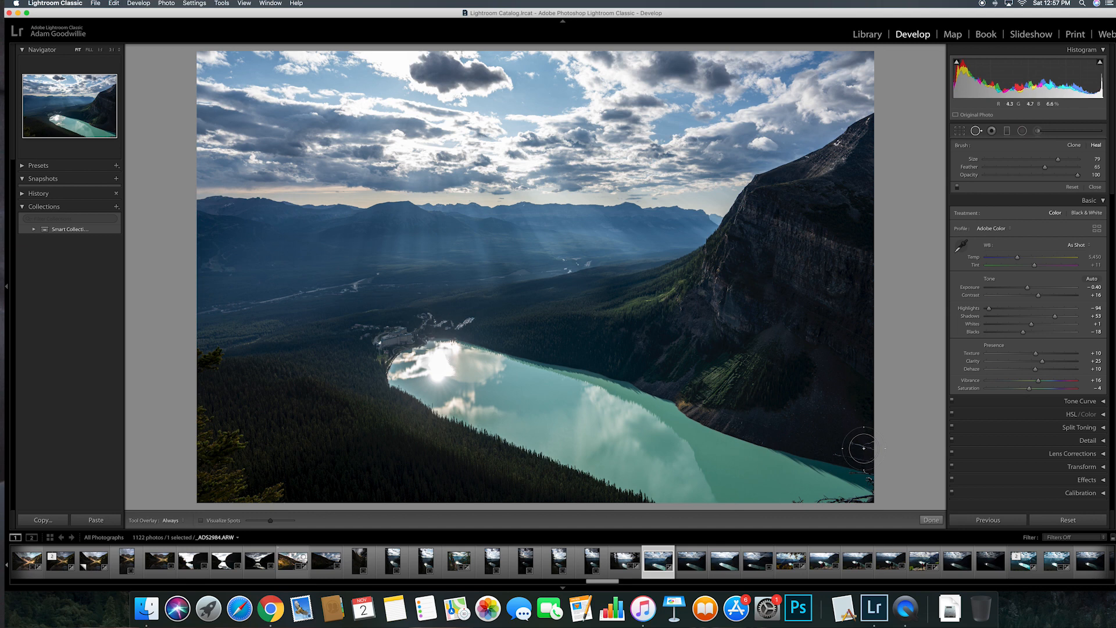
scroll(863, 448, up, 1)
click(864, 448)
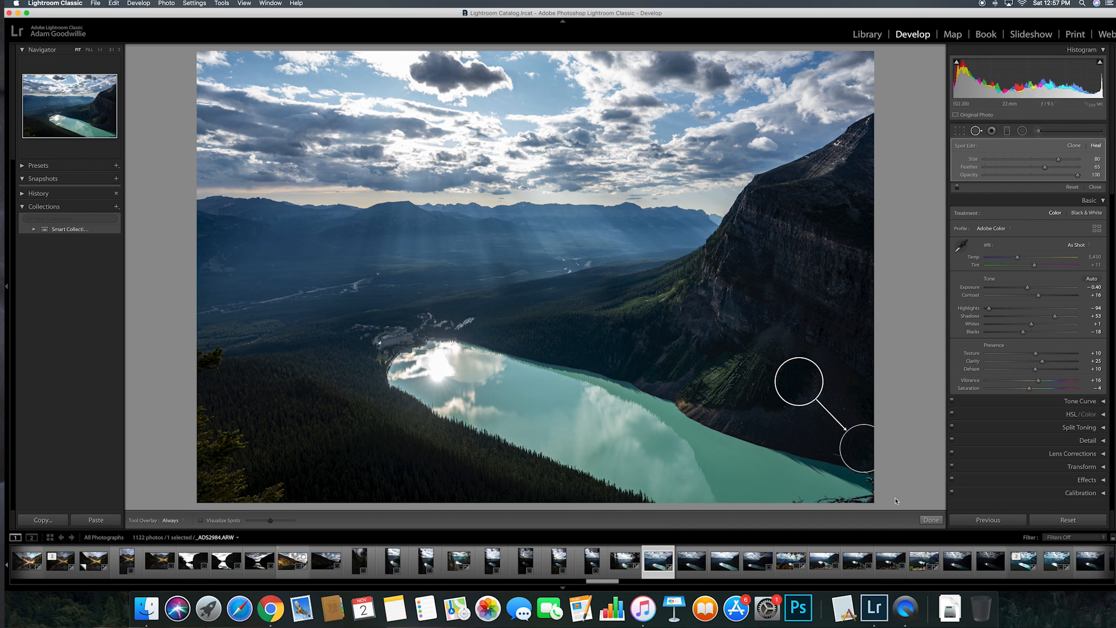
click(926, 521)
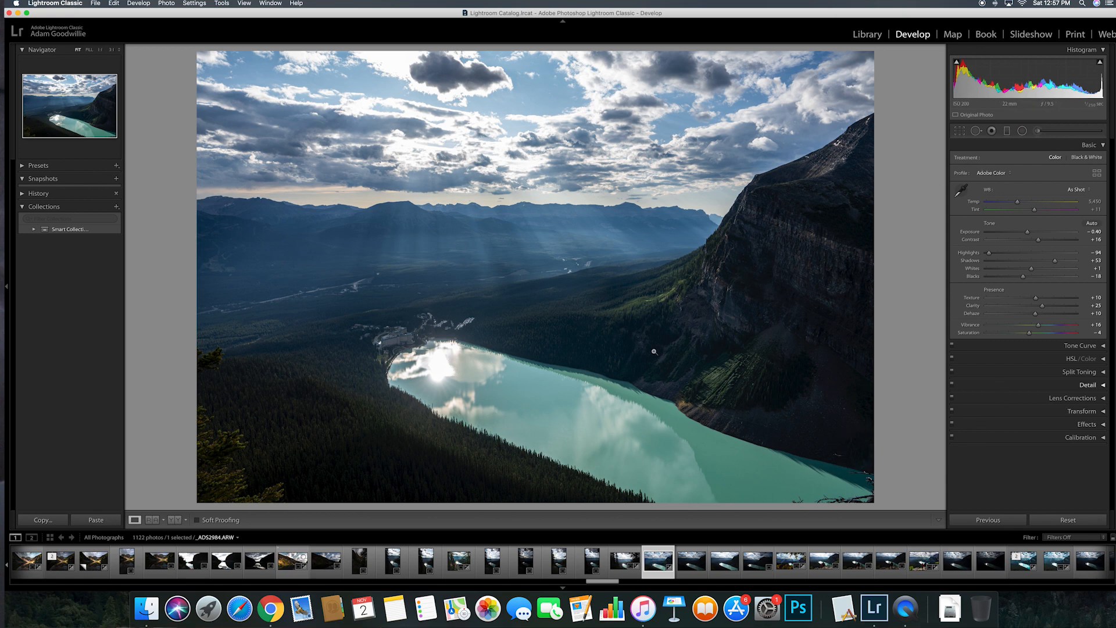
Step: Revert to the Vibrance history state and undo the Add Spot Removal edit with Cmd+Z
click(23, 194)
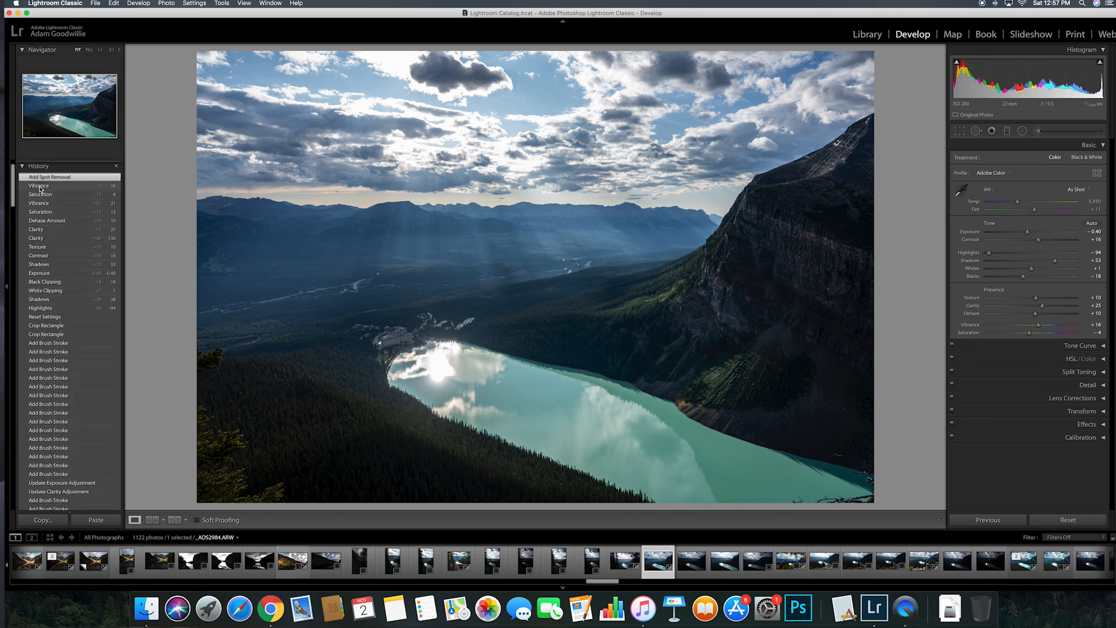
click(40, 187)
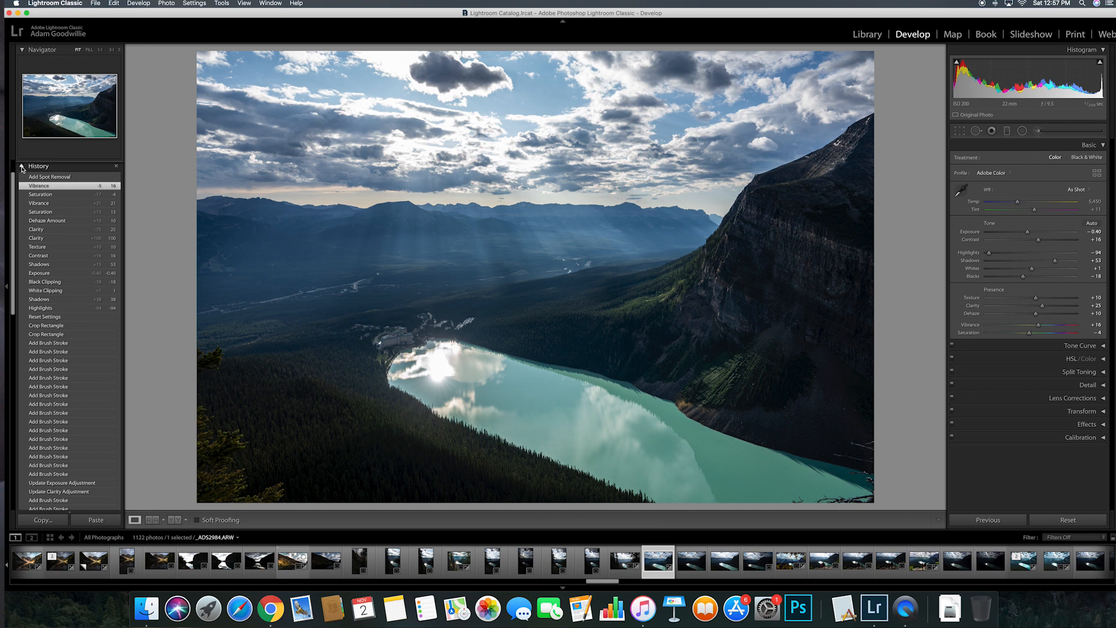
click(23, 167)
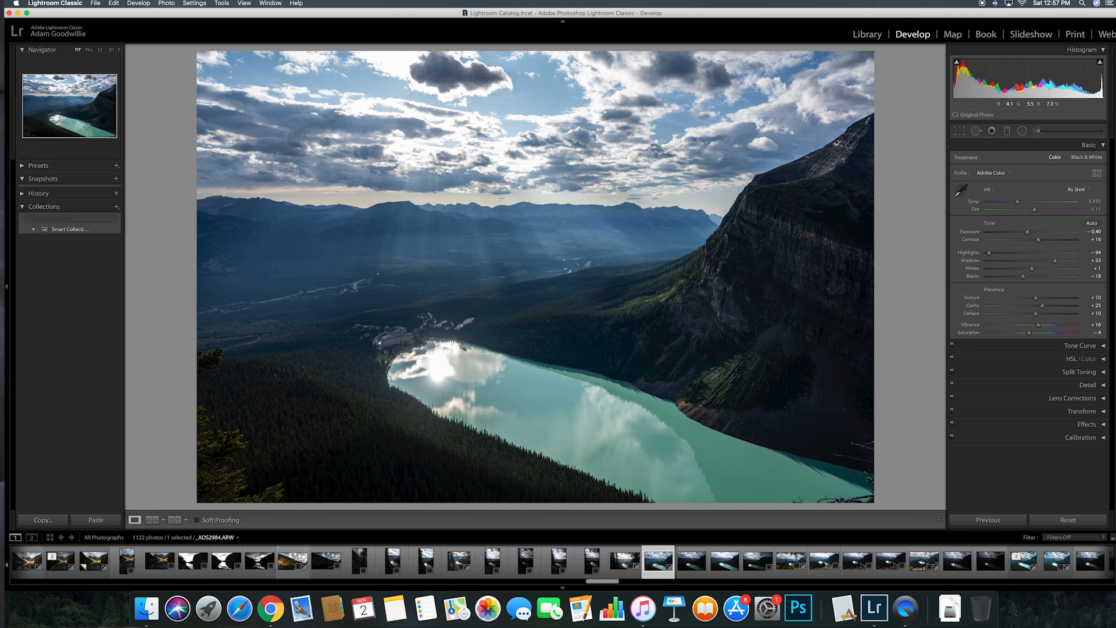
key(super+z)
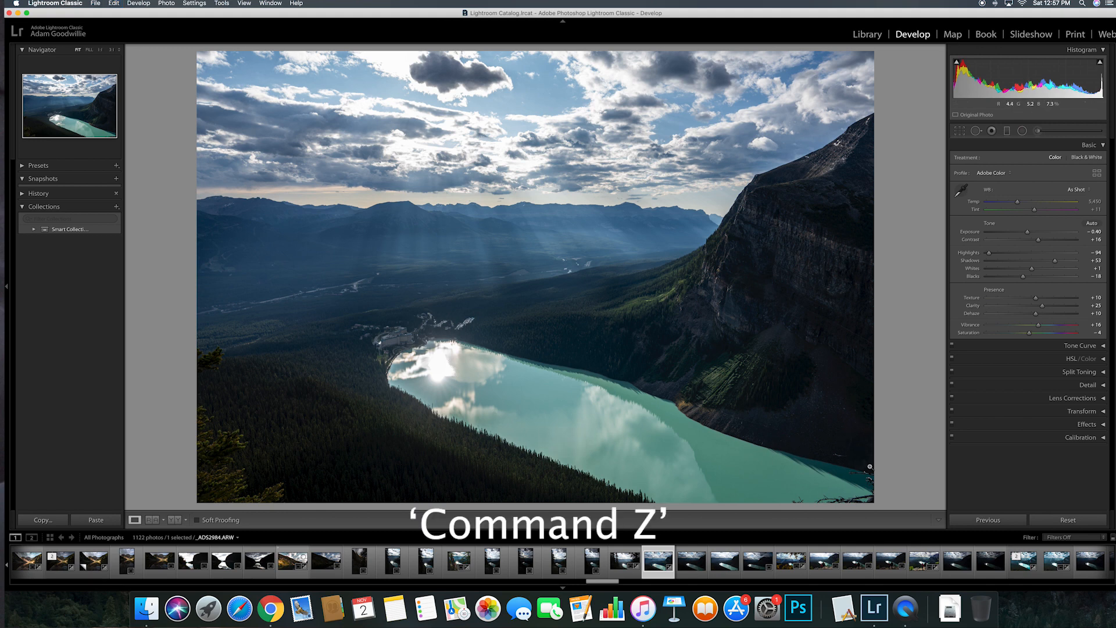
key(super+z)
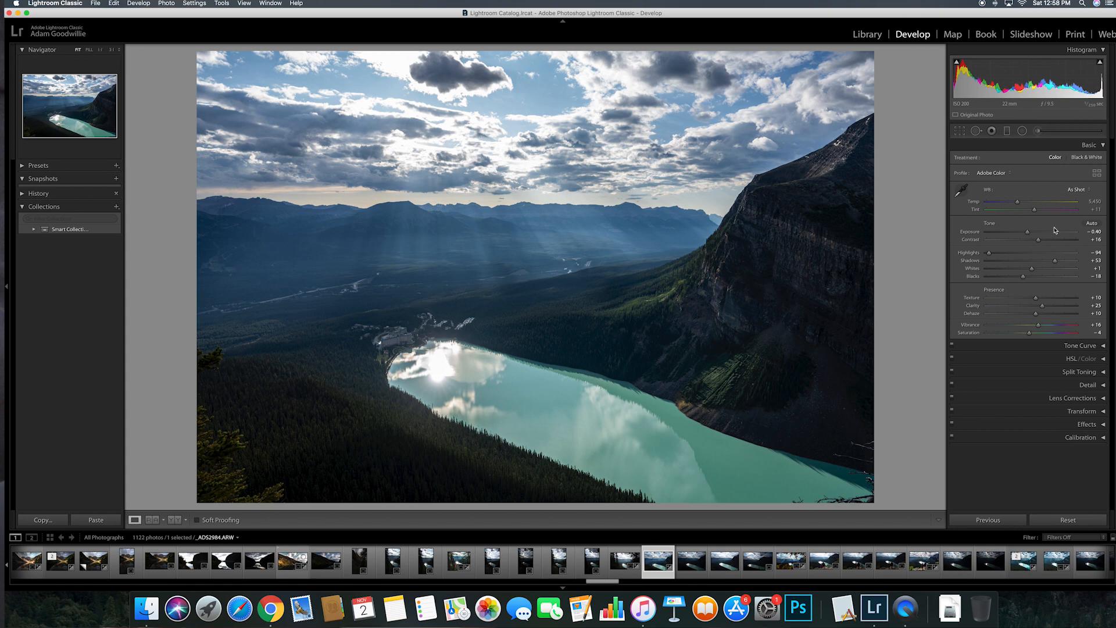
click(1008, 132)
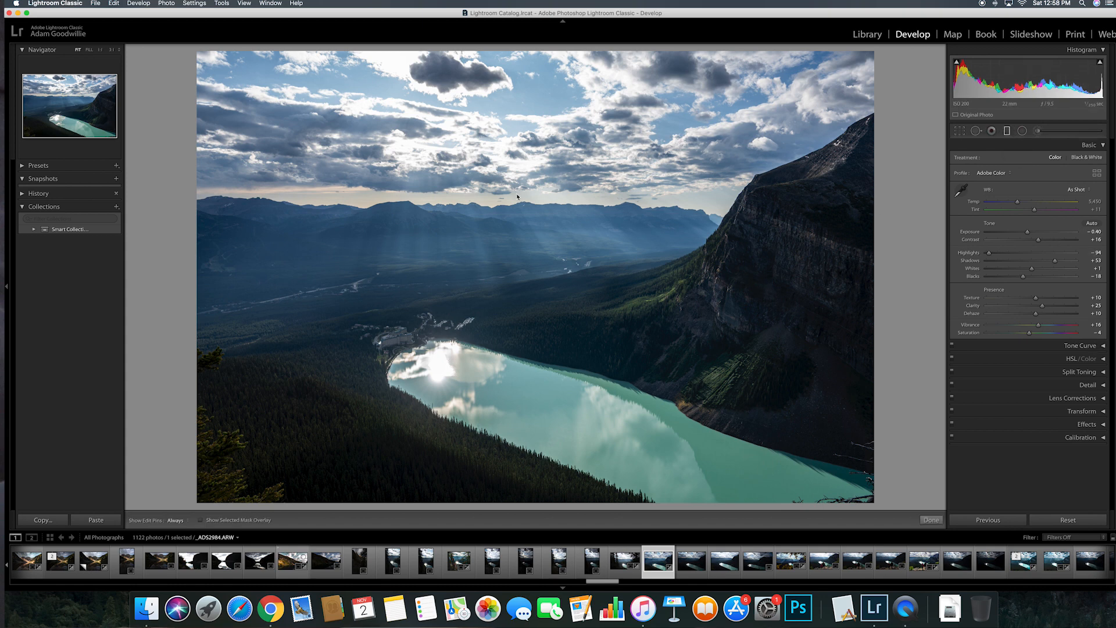
Step: Add a graduated filter over the sky and far valley with Exposure −0.26, Highlights −36, Contrast +13
drag(511, 236, 524, 366)
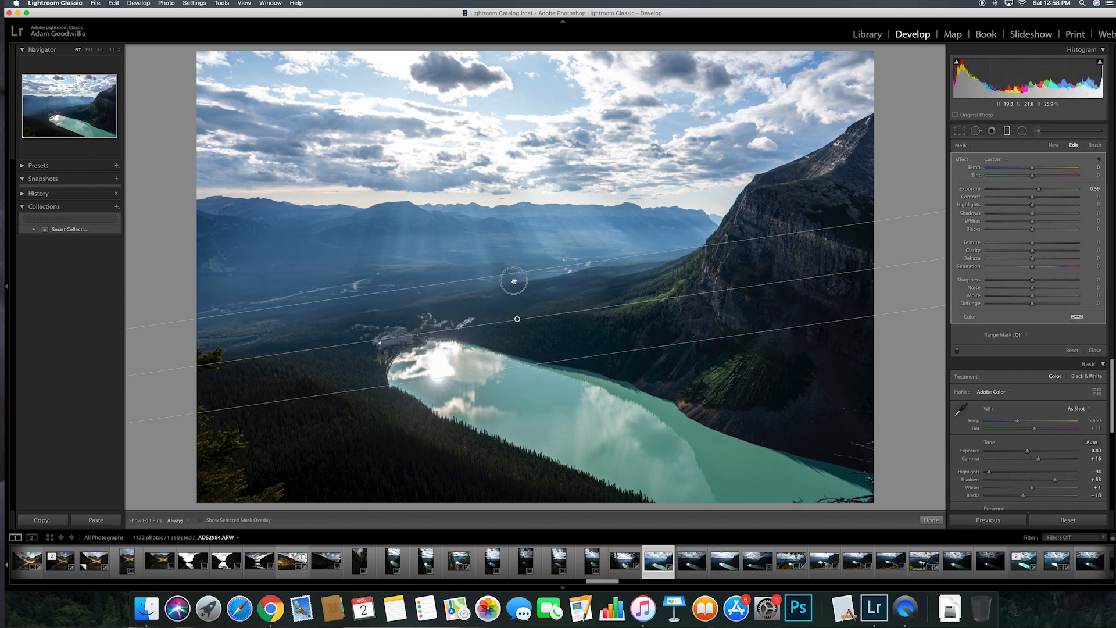
drag(513, 264, 509, 248)
drag(1039, 190, 1029, 193)
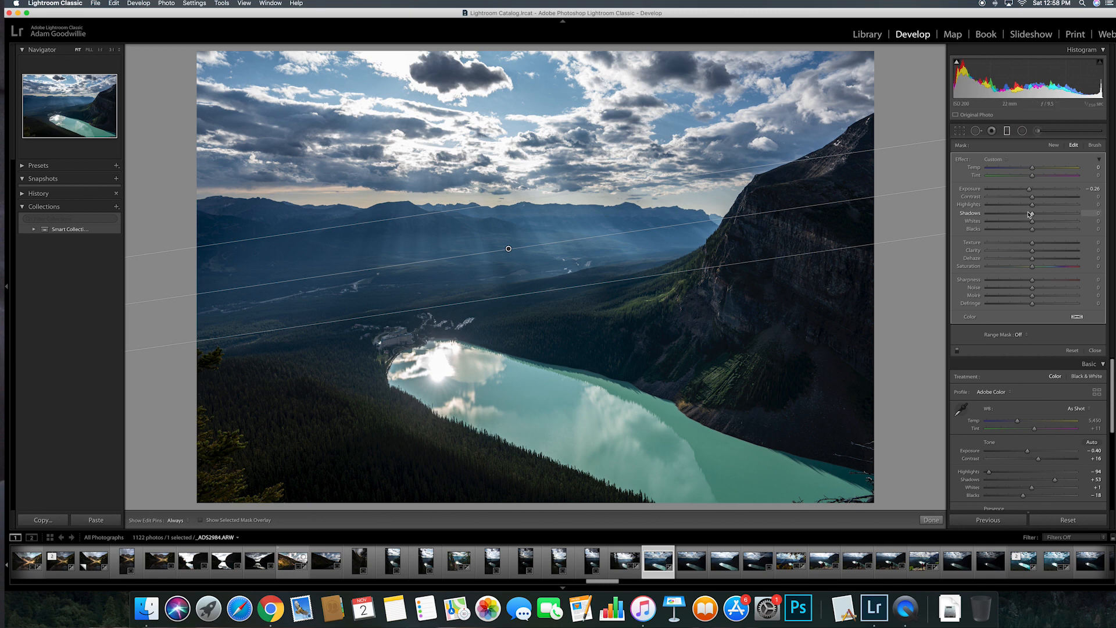
drag(1032, 204, 1018, 207)
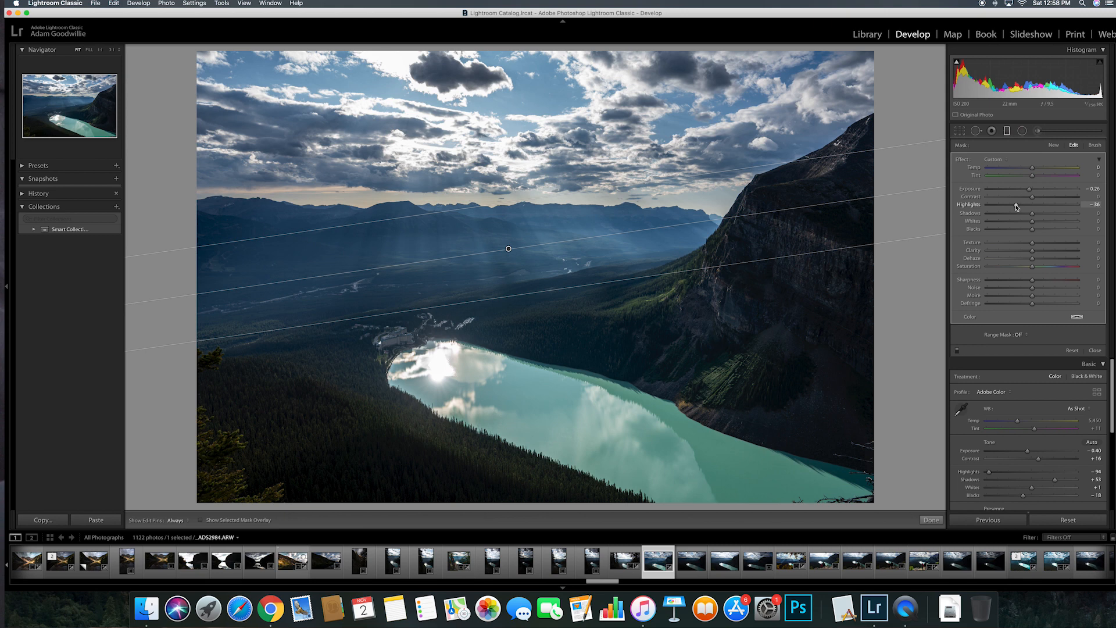
drag(1033, 197, 1040, 200)
click(931, 519)
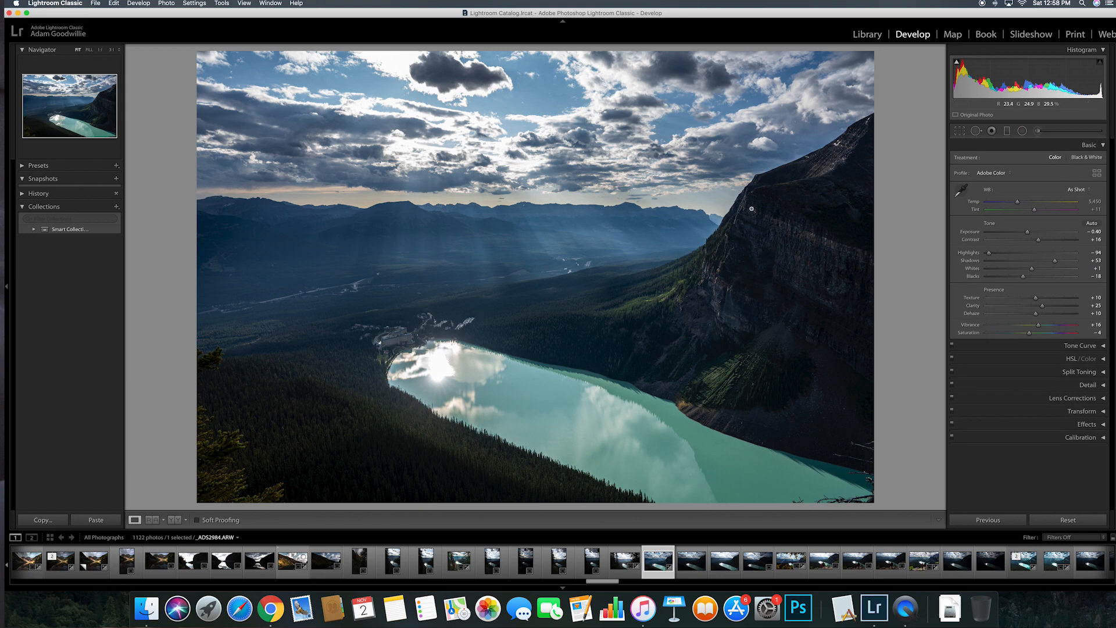
Step: Set up the Adjustment Brush with Exposure around +0.54
click(1039, 135)
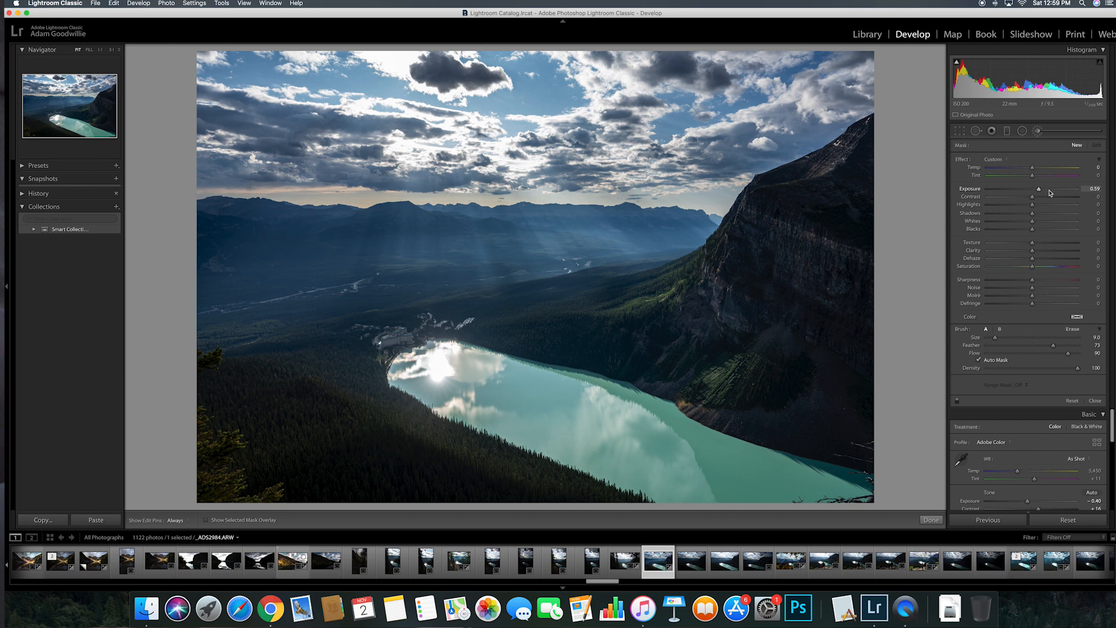
mouse_move(1038, 191)
mouse_down()
mouse_move(1029, 191)
mouse_move(1043, 191)
mouse_up()
drag(1043, 192, 1038, 191)
key(h)
key(h)
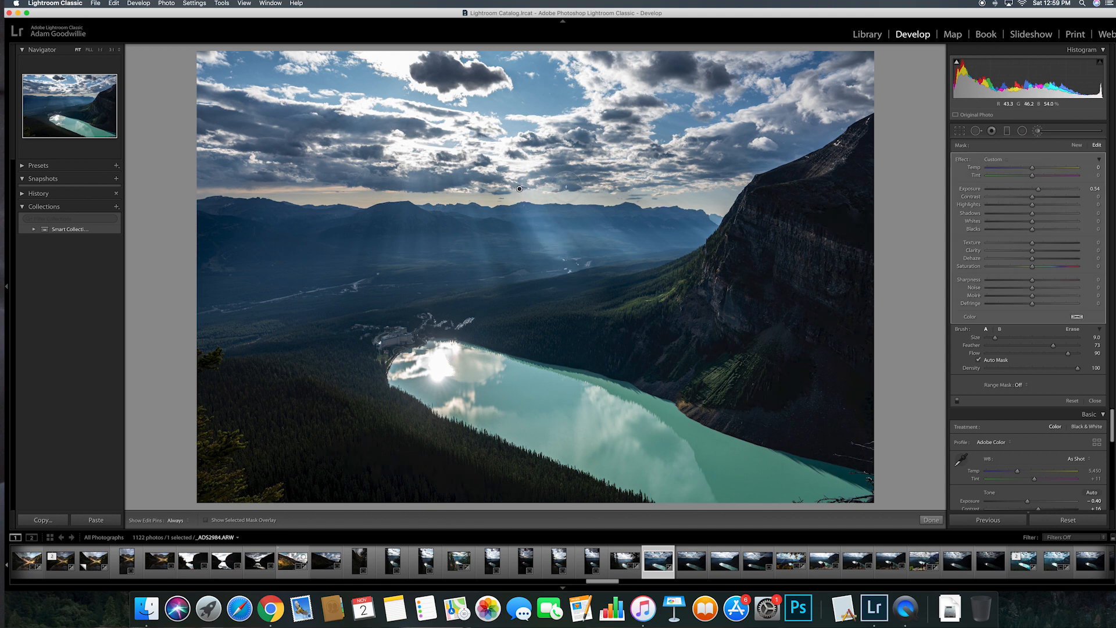
key(h)
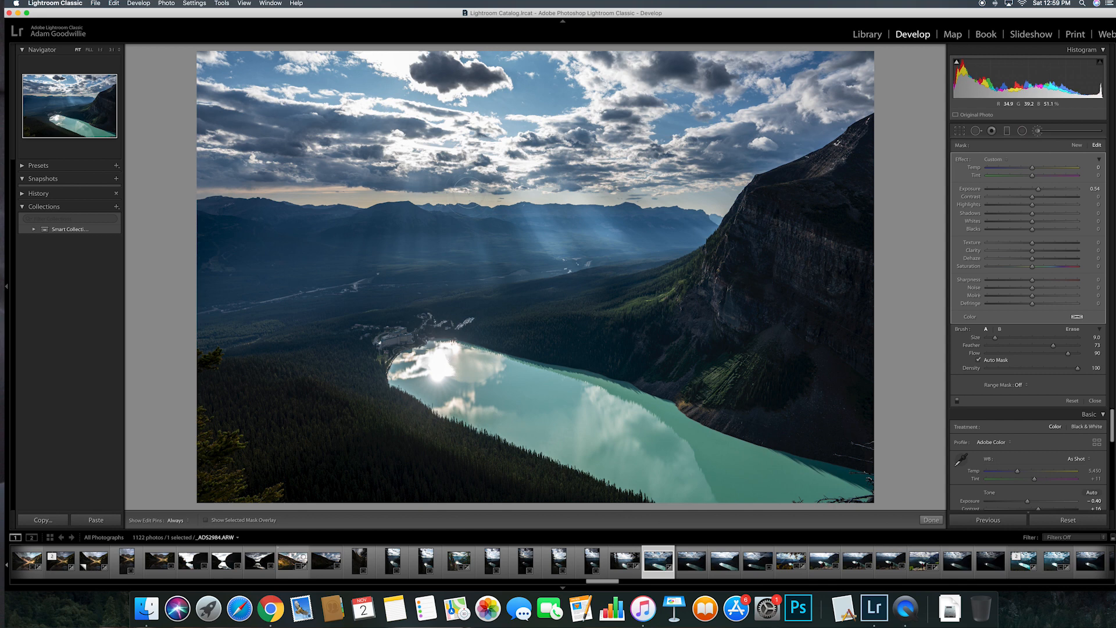
key(h)
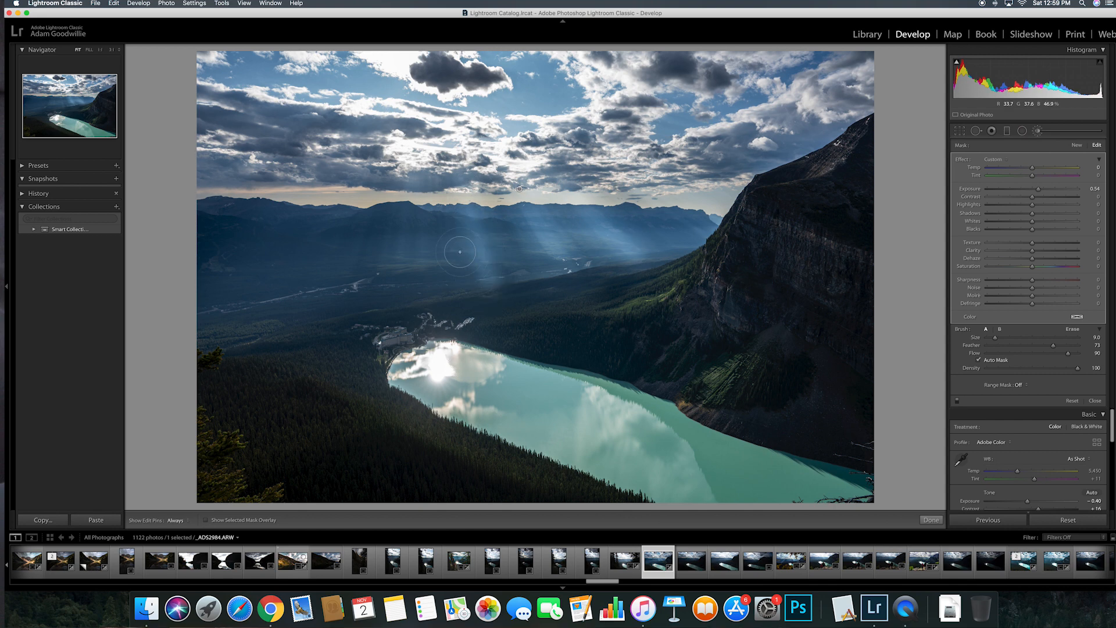
Step: Paint three downward strokes along the light rays in the valley
drag(432, 203, 432, 291)
drag(388, 202, 388, 274)
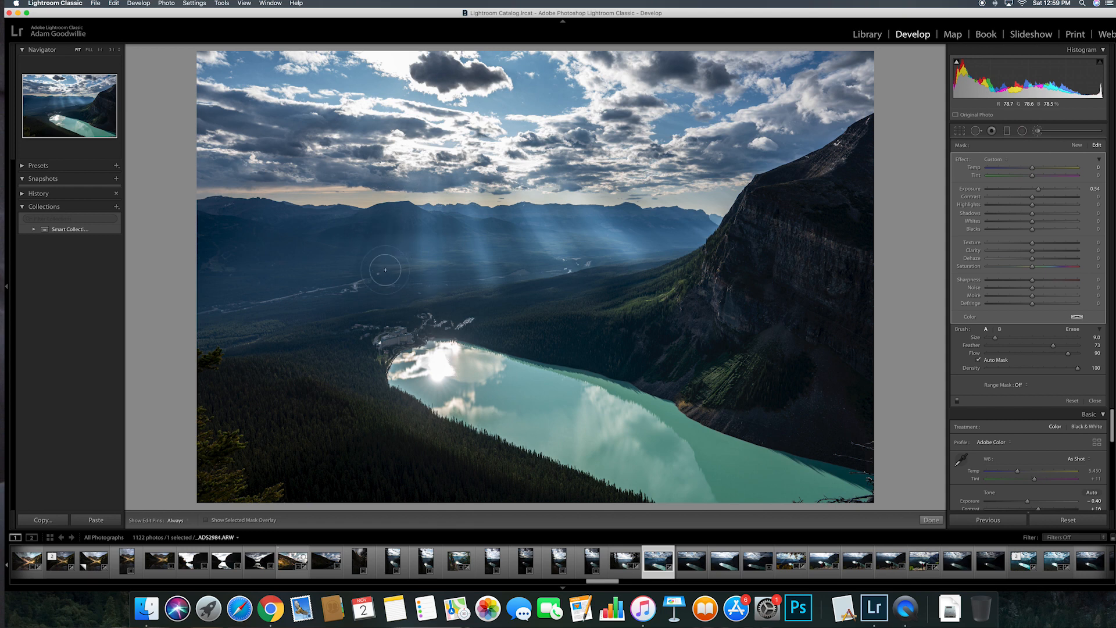
drag(362, 203, 347, 269)
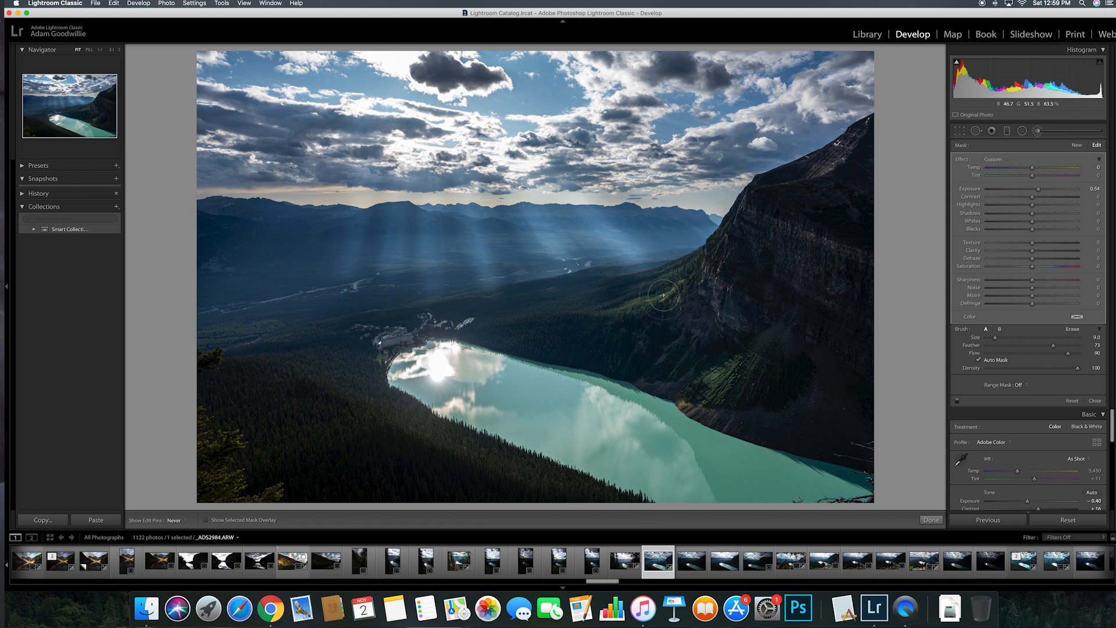
key(h)
key(h)
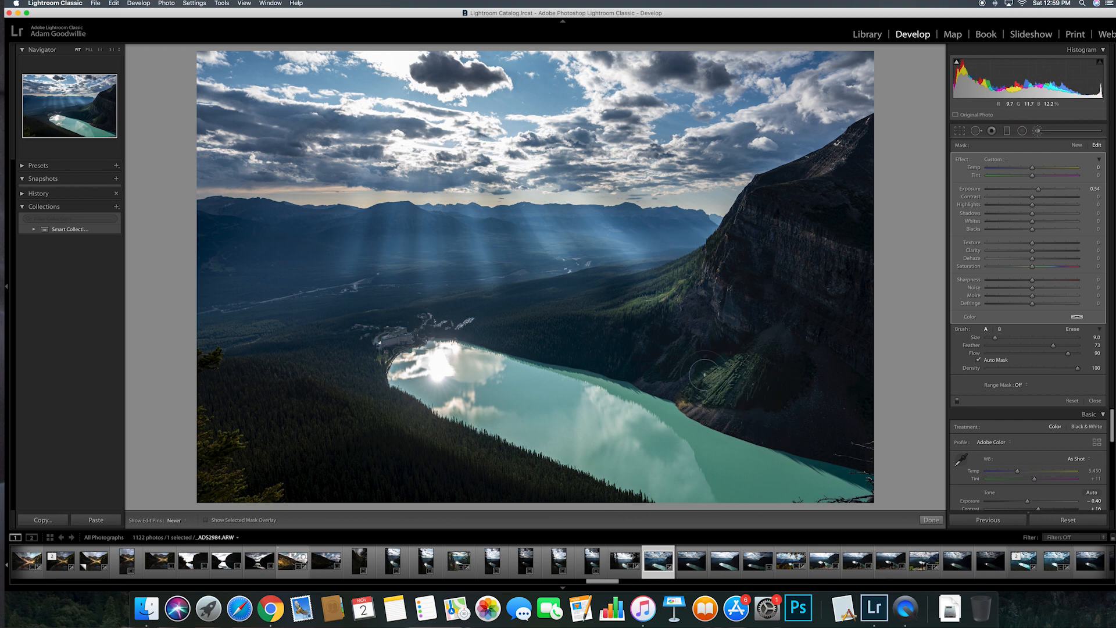
key(h)
key(h)
key(h)
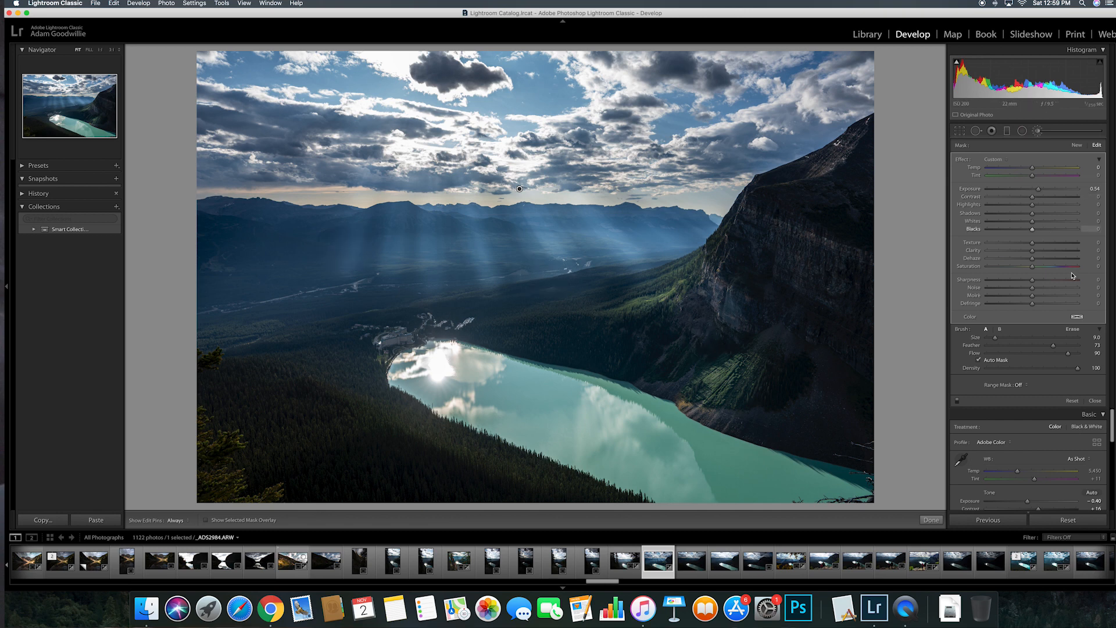
click(1077, 145)
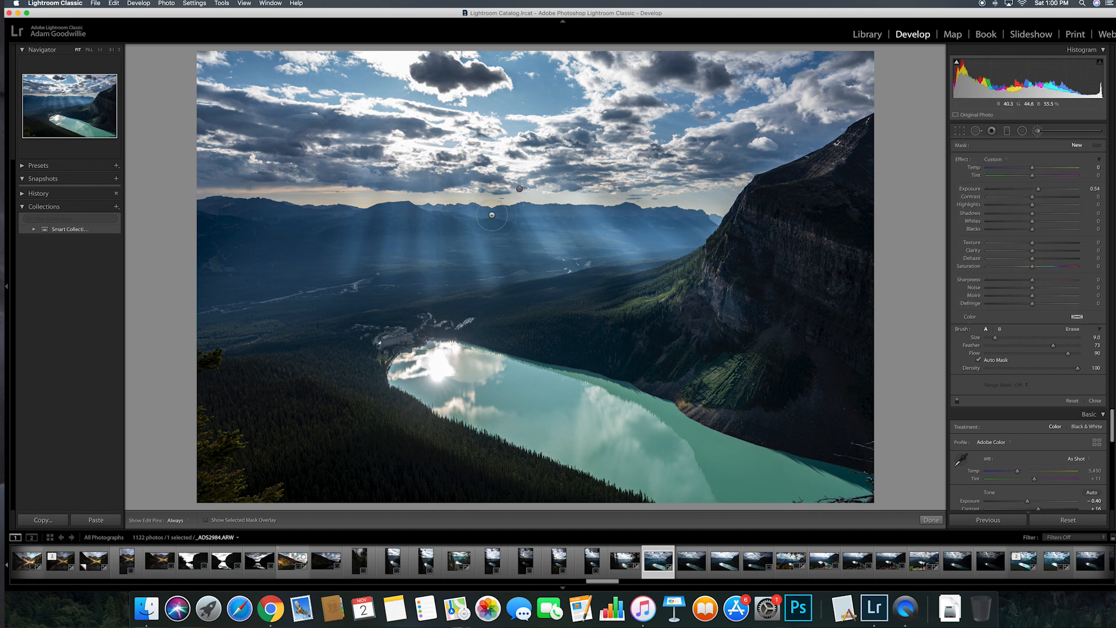
click(519, 189)
click(519, 189)
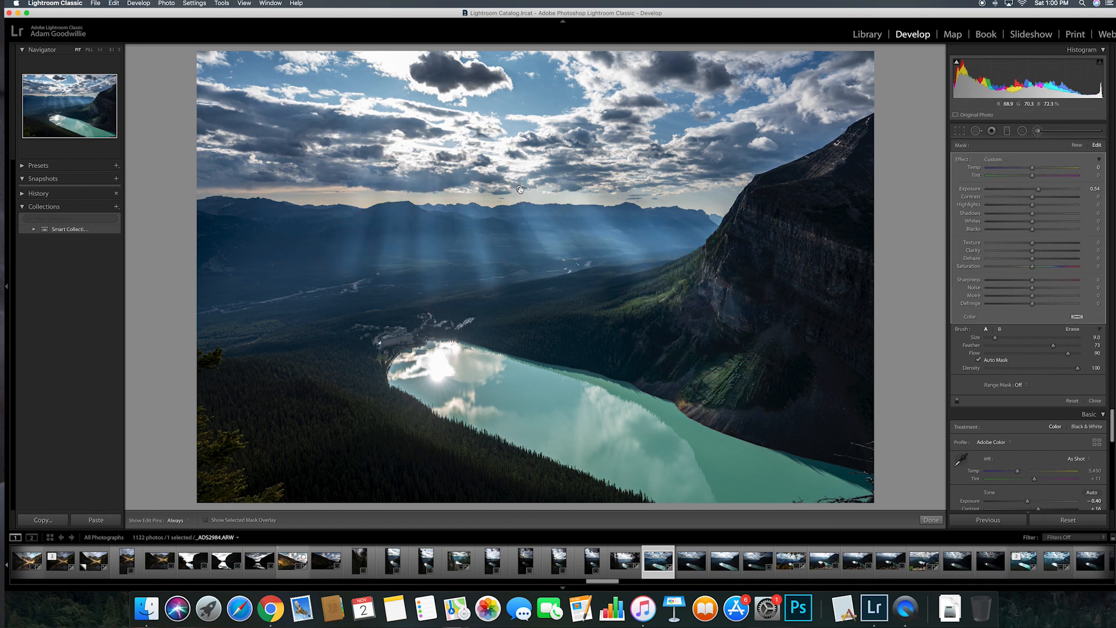
click(1077, 145)
scroll(445, 357, down, 2)
scroll(444, 356, down, 2)
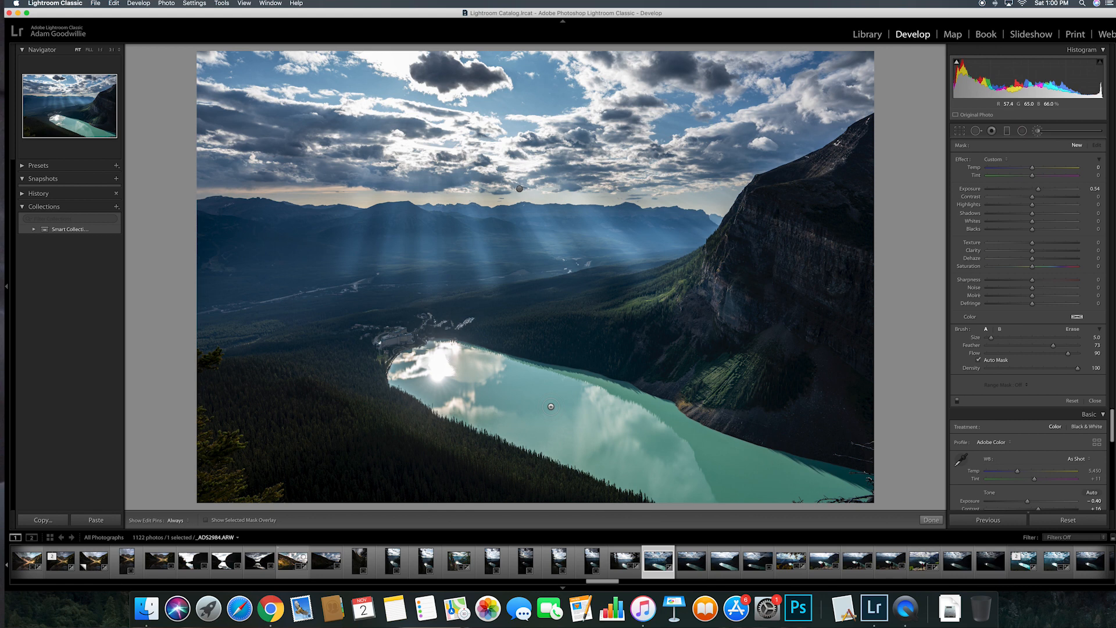
key(h)
scroll(451, 358, up, 1)
mouse_move(562, 390)
mouse_down()
mouse_move(687, 428)
mouse_move(677, 448)
mouse_move(440, 364)
mouse_move(603, 408)
mouse_move(563, 400)
mouse_move(571, 403)
mouse_up()
key(o)
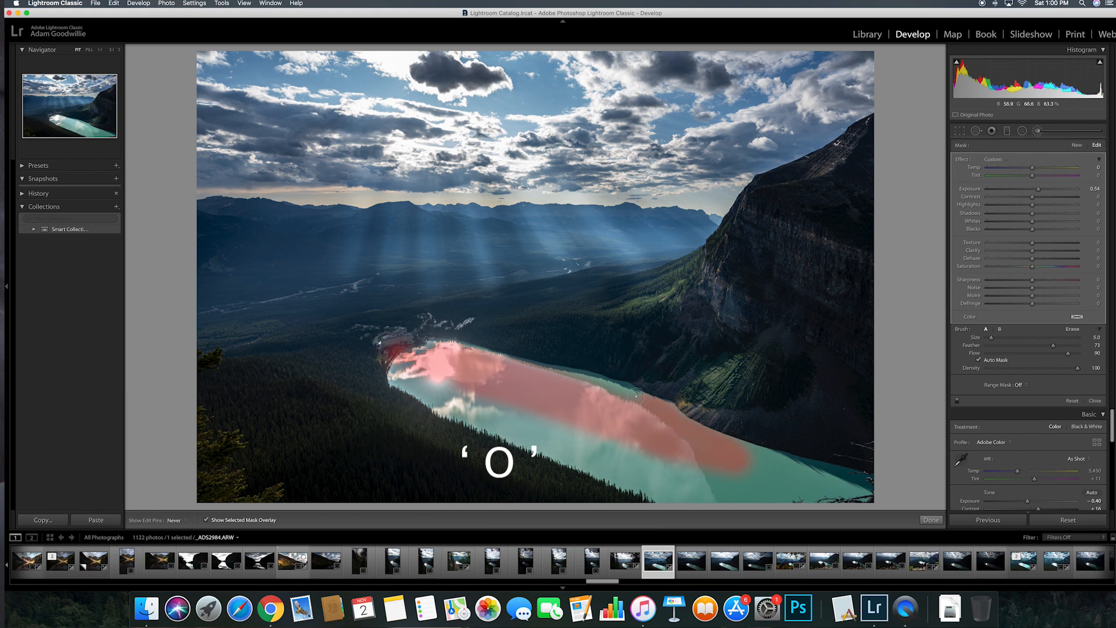
key(h)
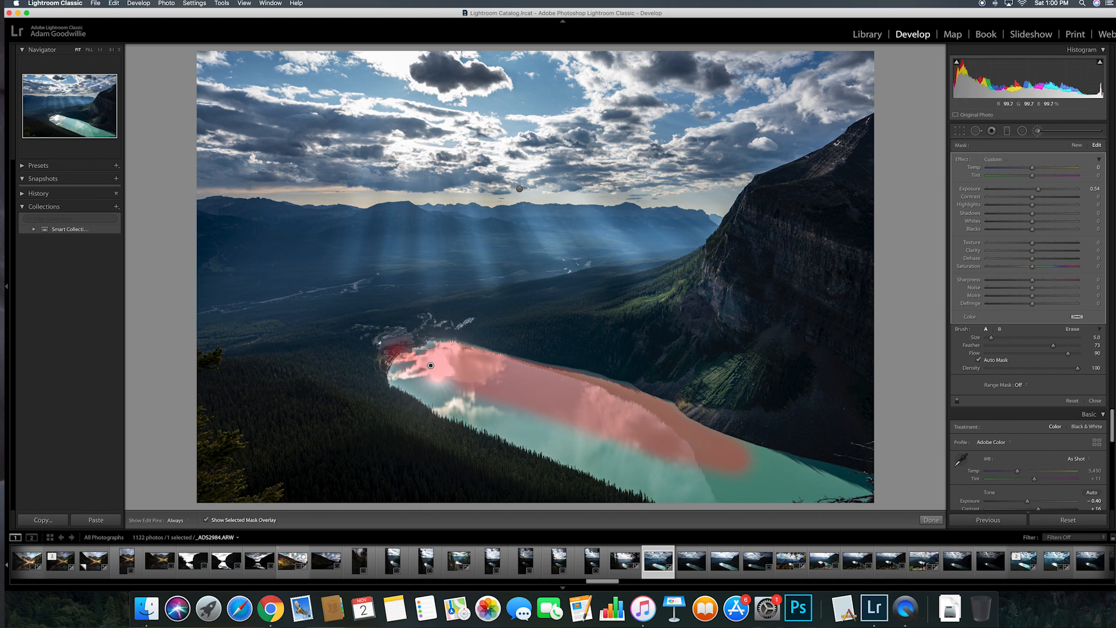
key(Delete)
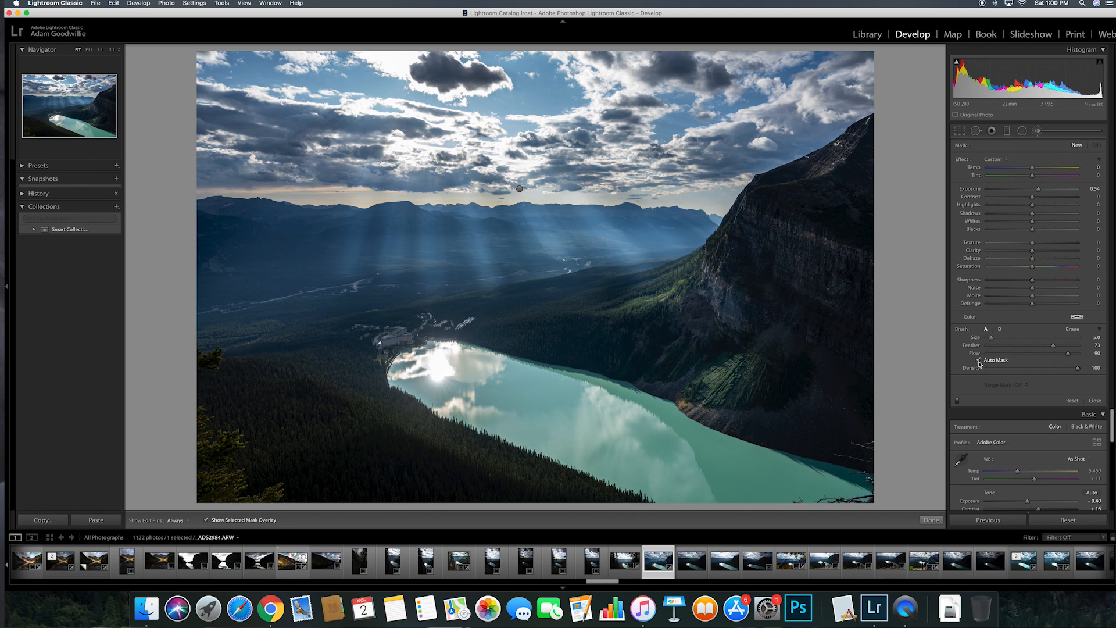
Step: Turn off Auto Mask and begin the brush mask along the lake's far shoreline
click(978, 361)
key(h)
mouse_move(437, 348)
mouse_down()
mouse_move(504, 353)
mouse_move(612, 384)
mouse_move(692, 435)
mouse_move(863, 481)
mouse_move(839, 490)
mouse_move(751, 466)
mouse_move(544, 387)
mouse_move(545, 413)
mouse_move(638, 454)
mouse_move(553, 430)
mouse_move(427, 381)
mouse_move(436, 366)
mouse_move(491, 383)
mouse_move(723, 477)
mouse_move(866, 497)
mouse_move(674, 489)
mouse_move(453, 409)
mouse_move(409, 364)
mouse_up()
key(h)
scroll(499, 392, up, 5)
key(h)
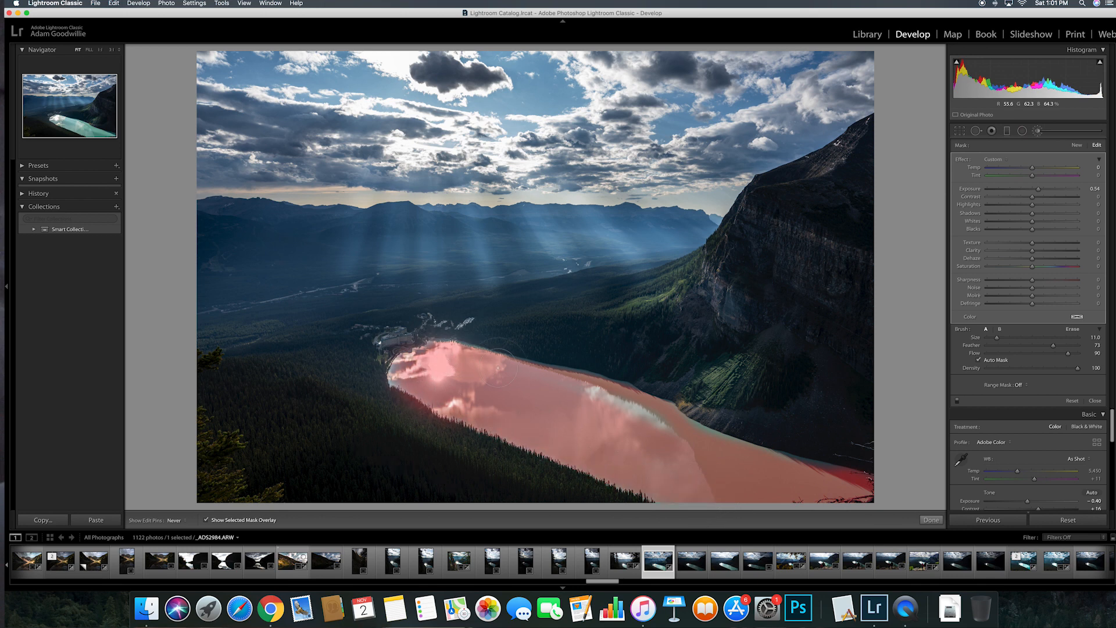
Step: Extend the mask over the lake's bright reflection, bottom-right corner and shoreline edge
drag(566, 388, 669, 436)
mouse_move(775, 471)
mouse_down()
mouse_move(883, 489)
mouse_move(794, 465)
mouse_up()
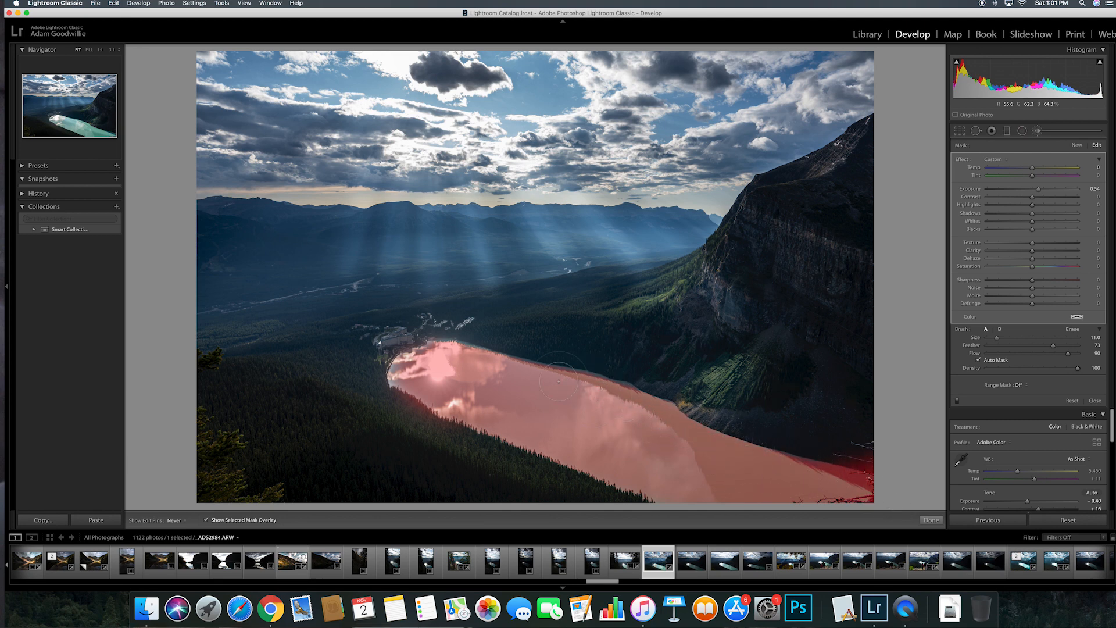
scroll(439, 361, down, 5)
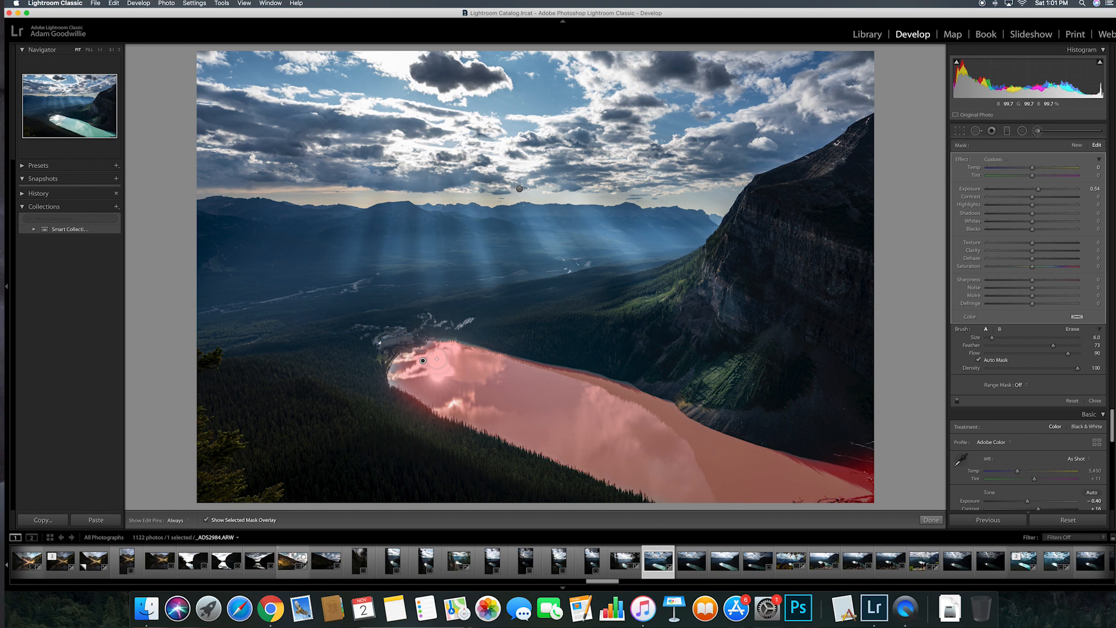
key(h)
key(h)
key(h)
mouse_move(539, 365)
mouse_down()
mouse_move(634, 389)
mouse_move(447, 340)
mouse_move(406, 353)
mouse_move(390, 373)
mouse_move(403, 390)
mouse_move(392, 384)
mouse_move(410, 357)
mouse_move(397, 380)
mouse_move(418, 354)
mouse_move(467, 344)
mouse_up()
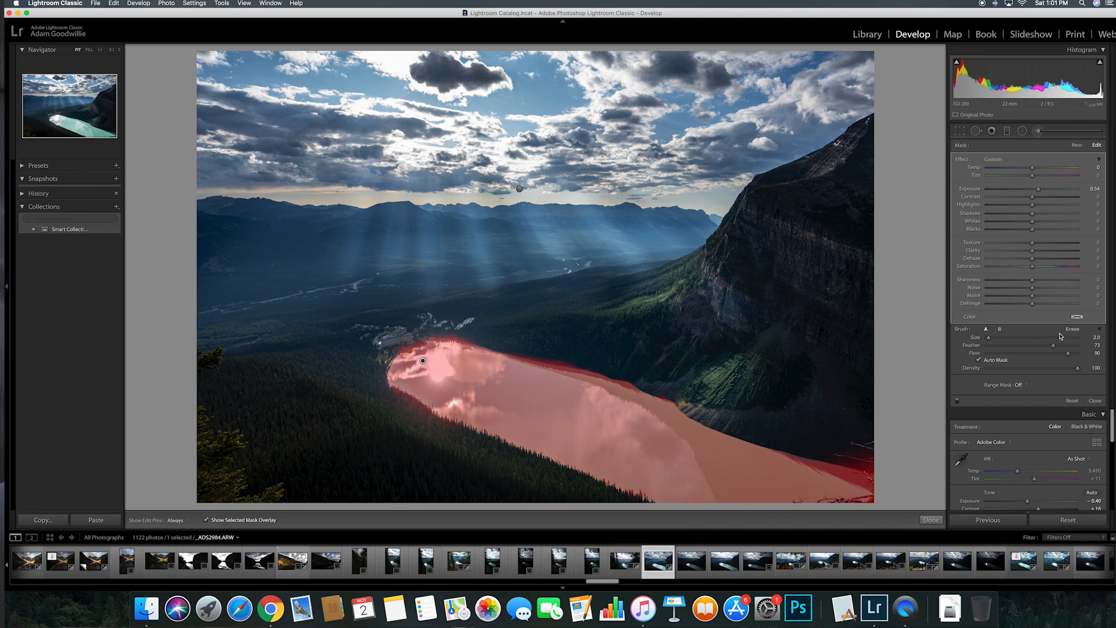
key(h)
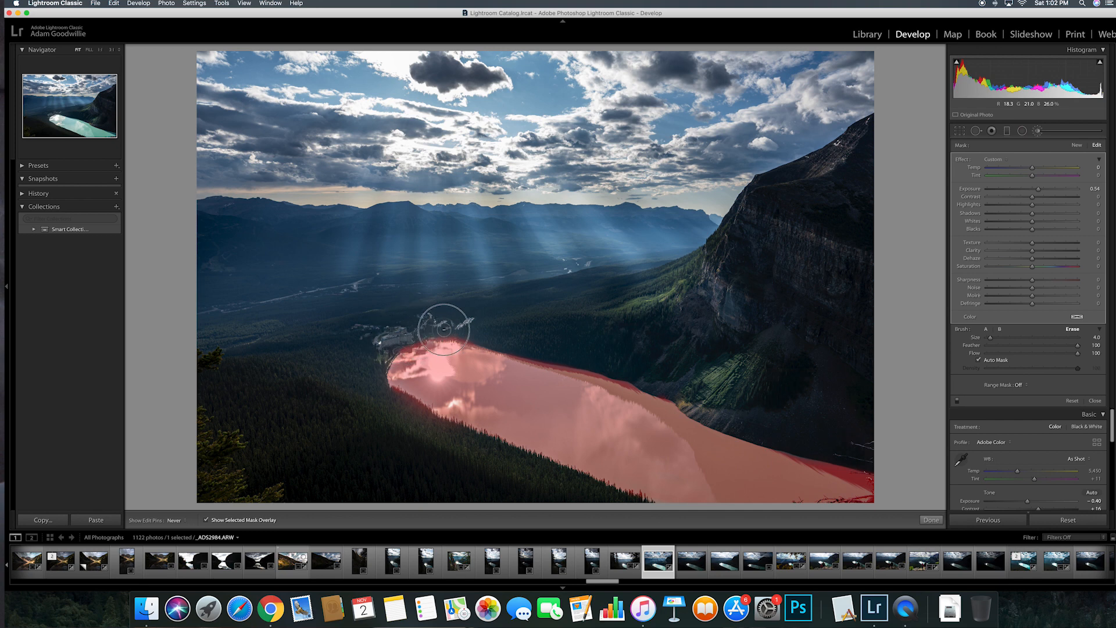
Step: Erase the mask spill below the lake's lower shore and hide the red overlay
drag(423, 406, 675, 513)
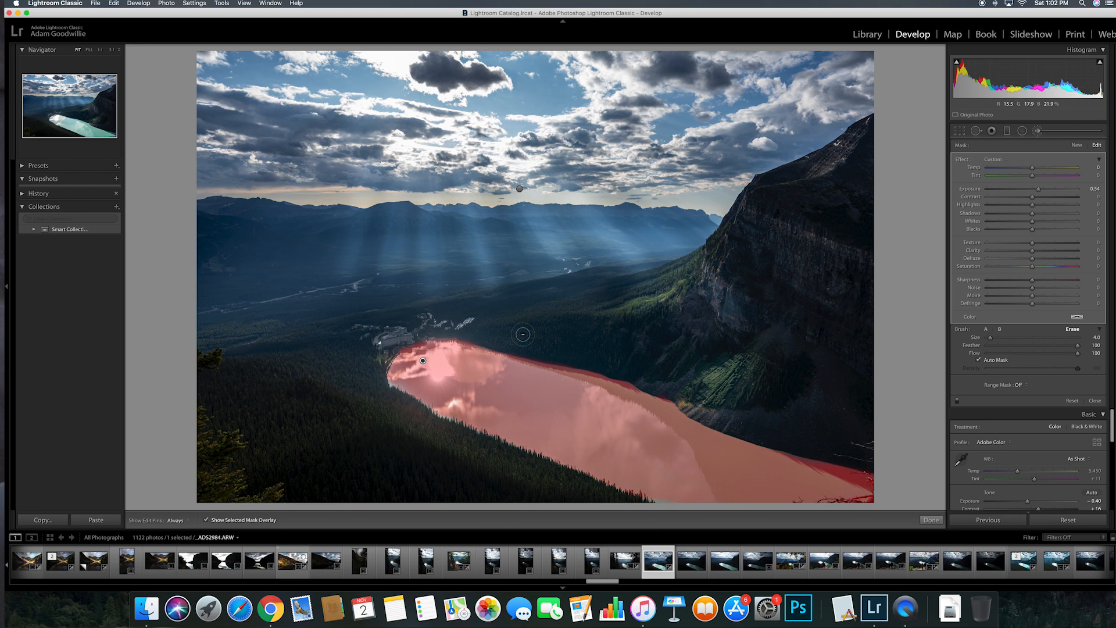
key(o)
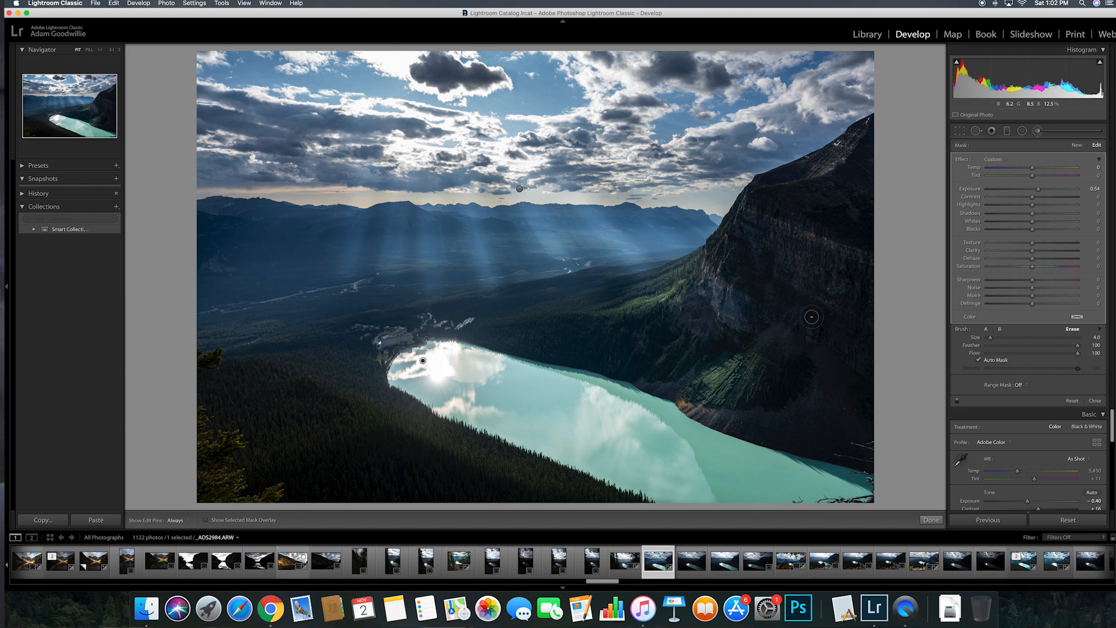
Step: Set the lake brush to Exposure 0.48, Highlights −21, Clarity 13, slightly cooler Temp, then compare with Before
drag(1039, 192, 1035, 191)
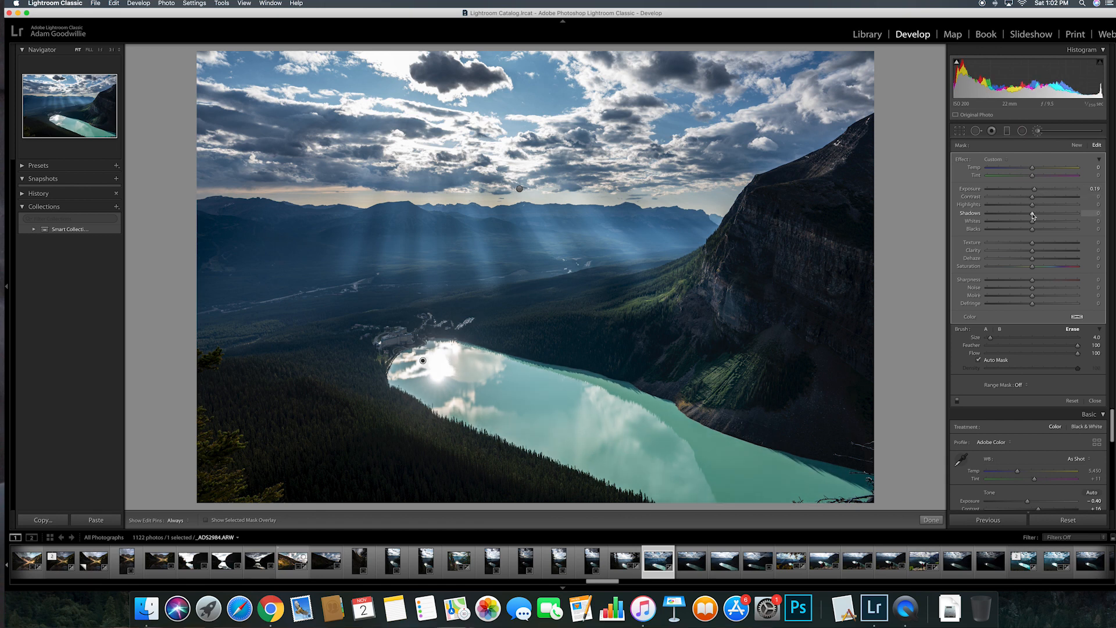
drag(1032, 205, 1023, 208)
drag(1033, 251, 1041, 270)
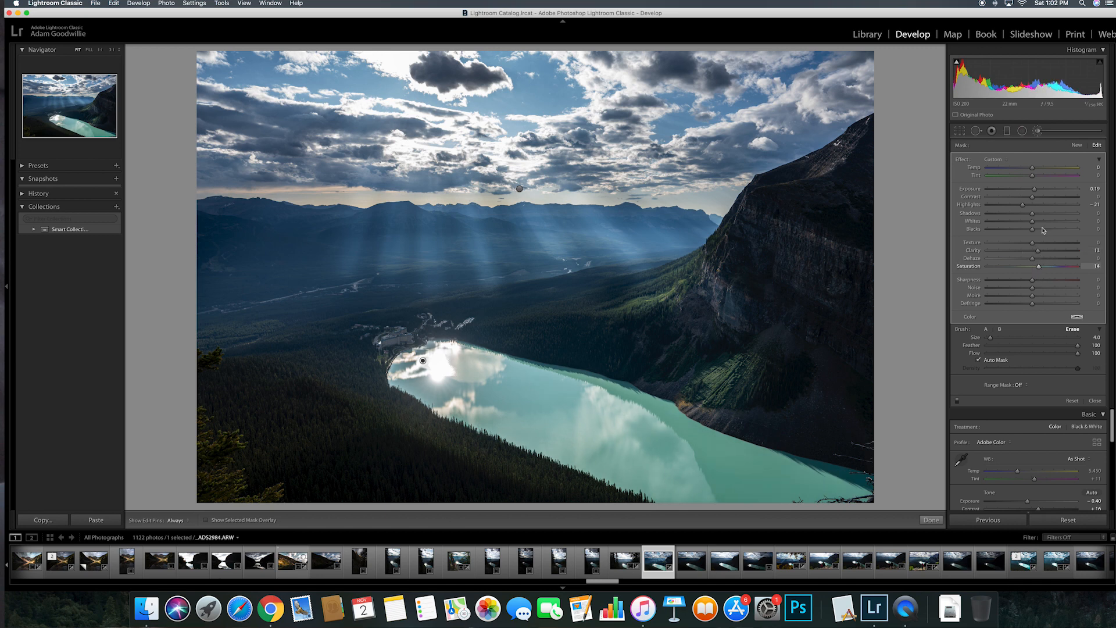
drag(1033, 170, 1028, 170)
drag(1034, 189, 1038, 191)
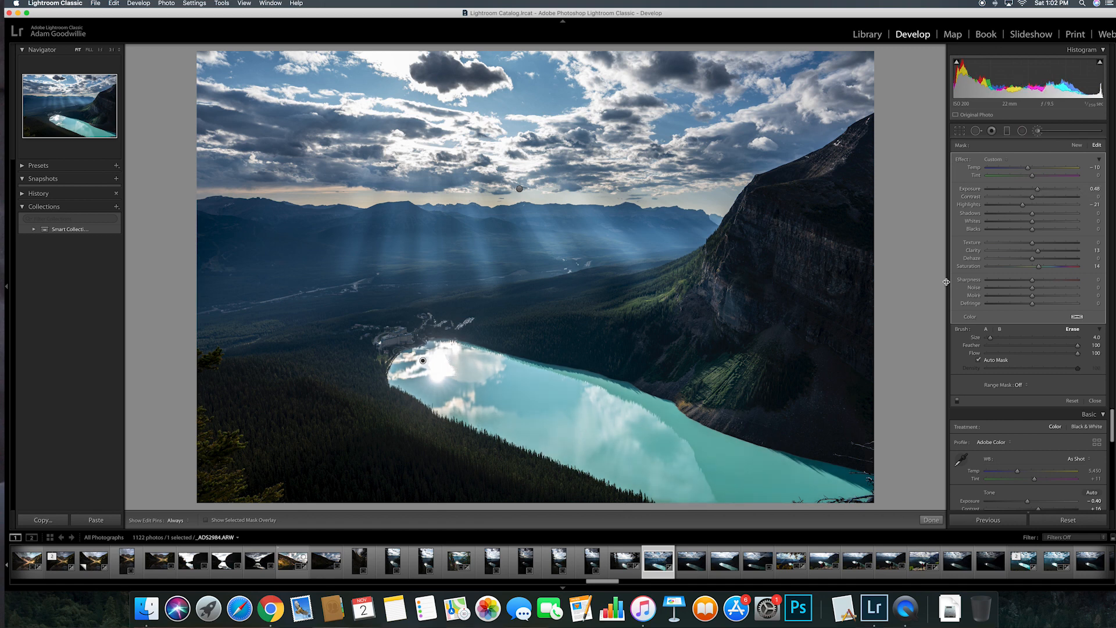
key(backslash)
key(backslash)
key(backslash)
key(backslash)
key(backslash)
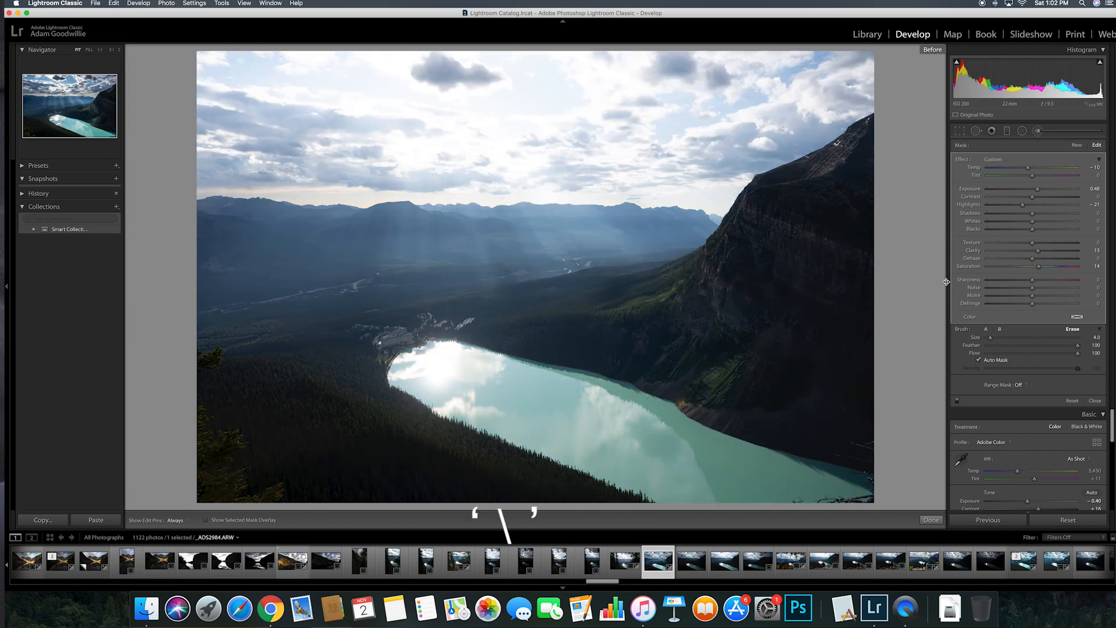
key(backslash)
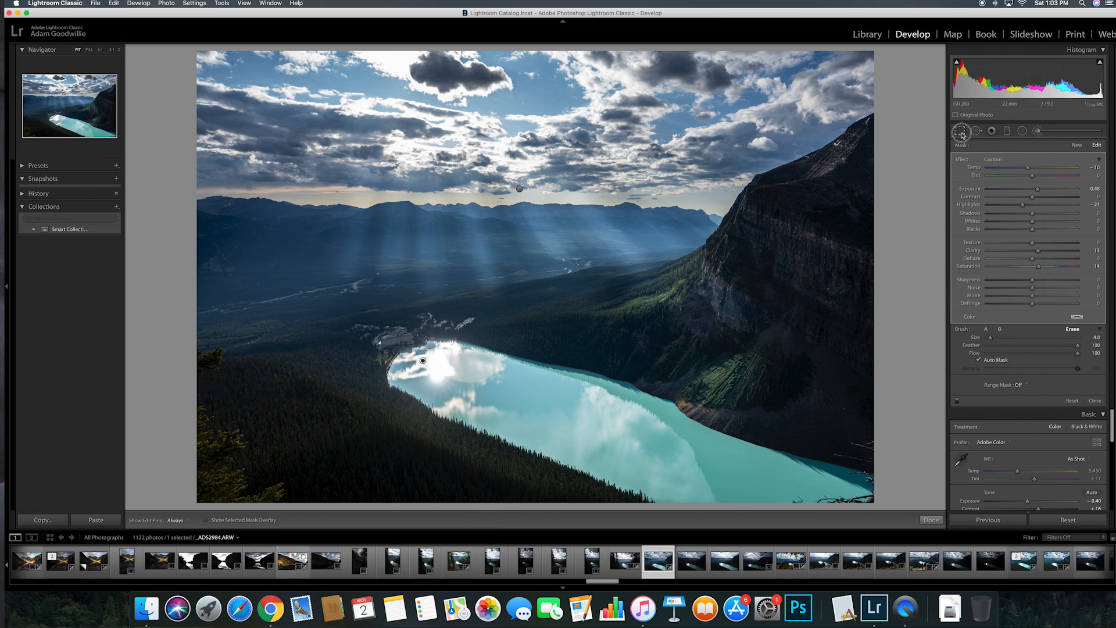
key(r)
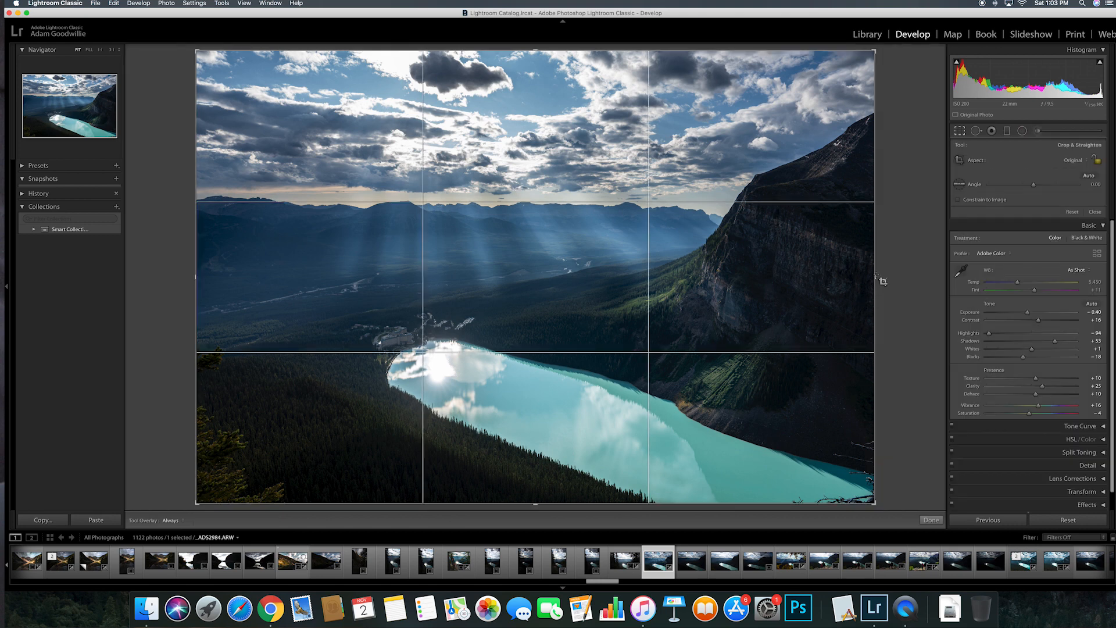
Step: Trim both sides inward to a square crop, apply it, then compare with the unedited original
drag(868, 276, 833, 274)
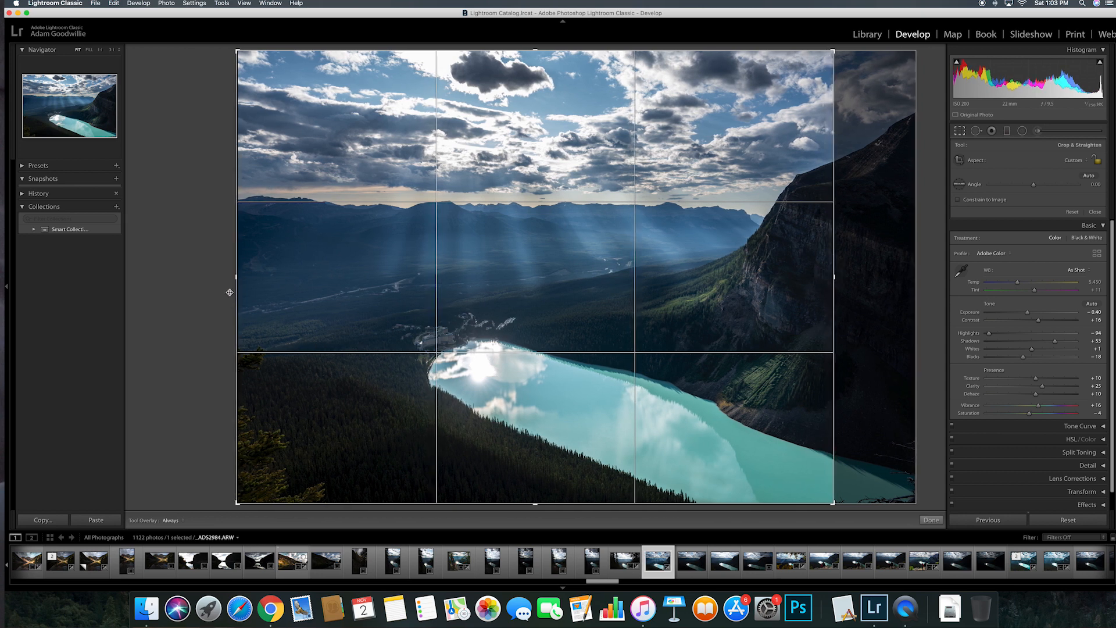
drag(239, 277, 279, 282)
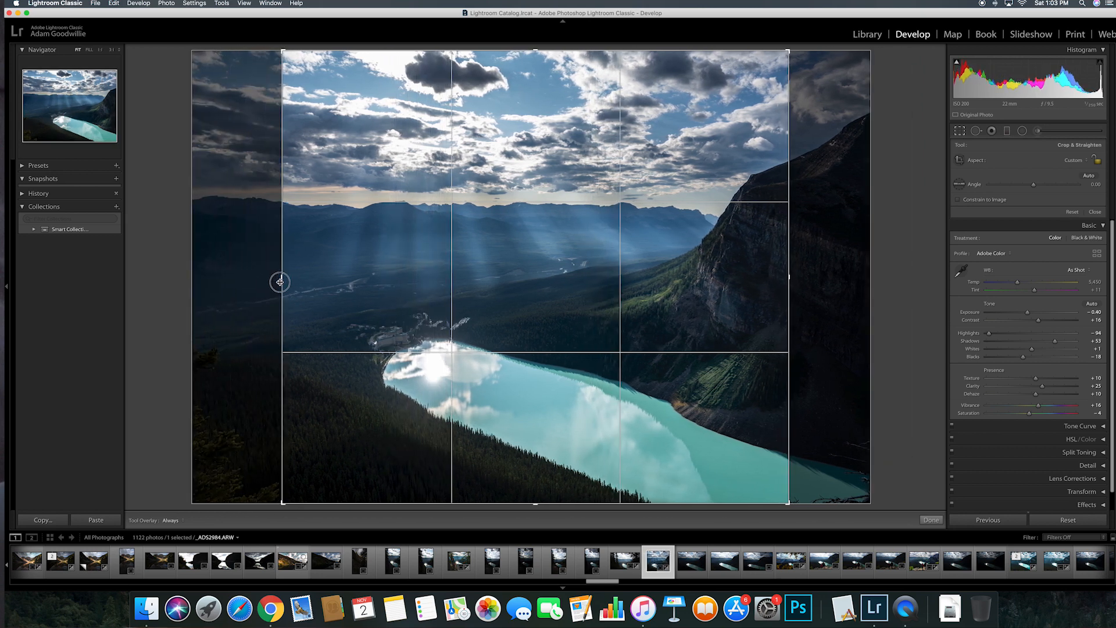
click(932, 521)
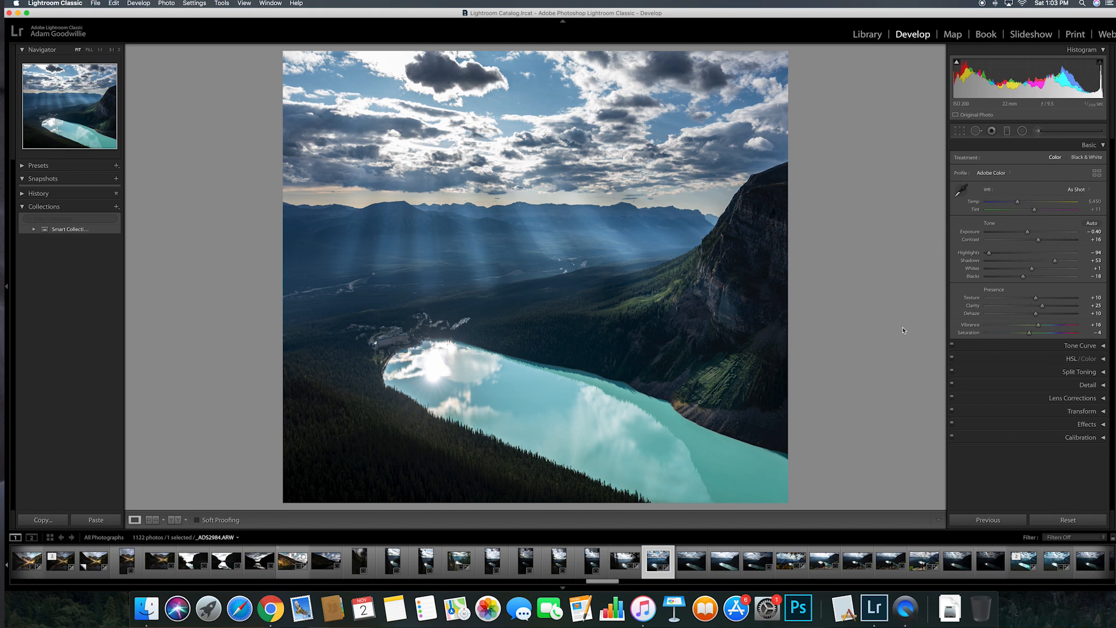
key(backslash)
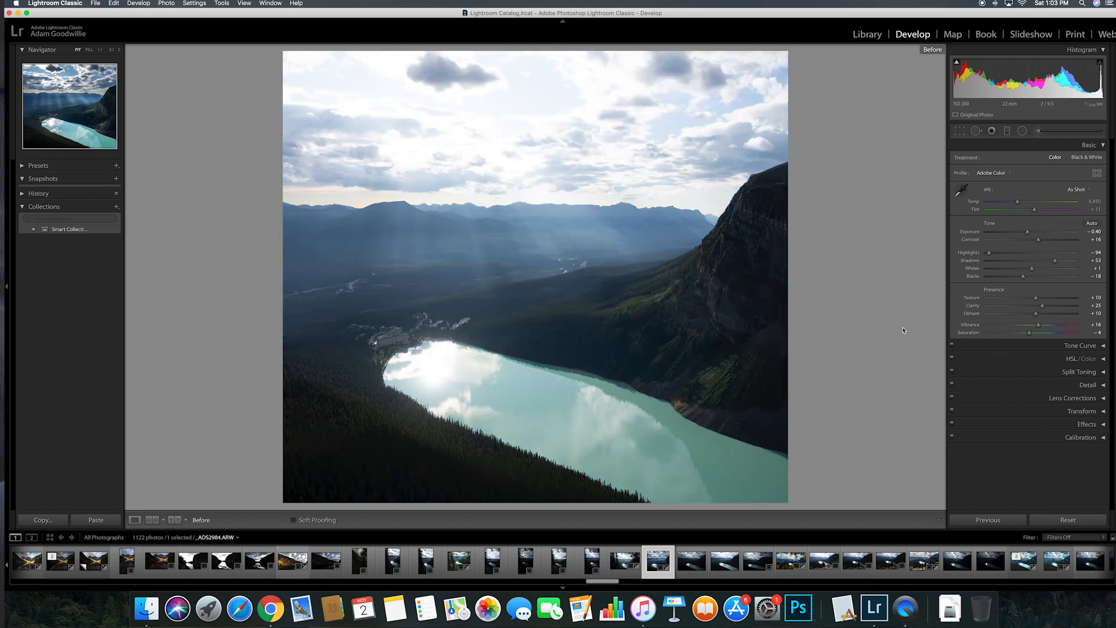
key(backslash)
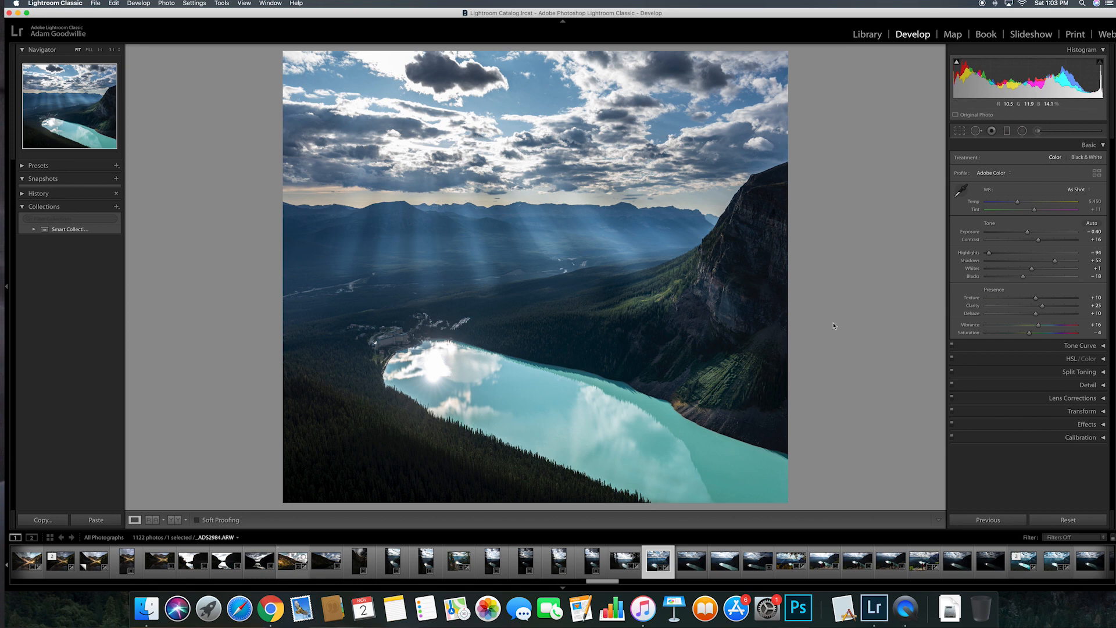
key(backslash)
key(backslash)
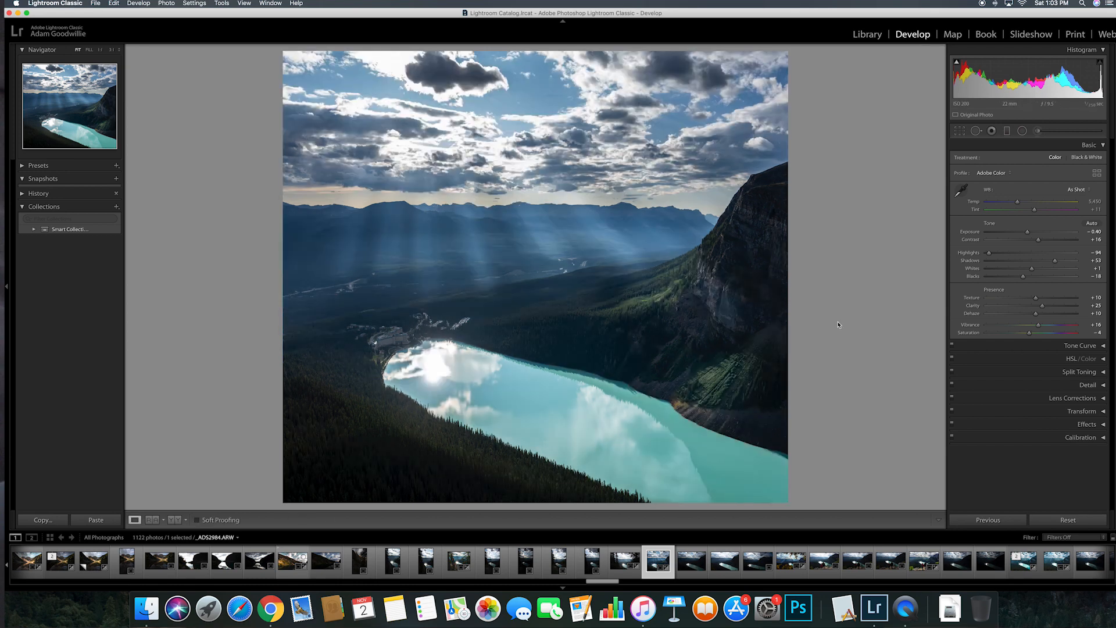
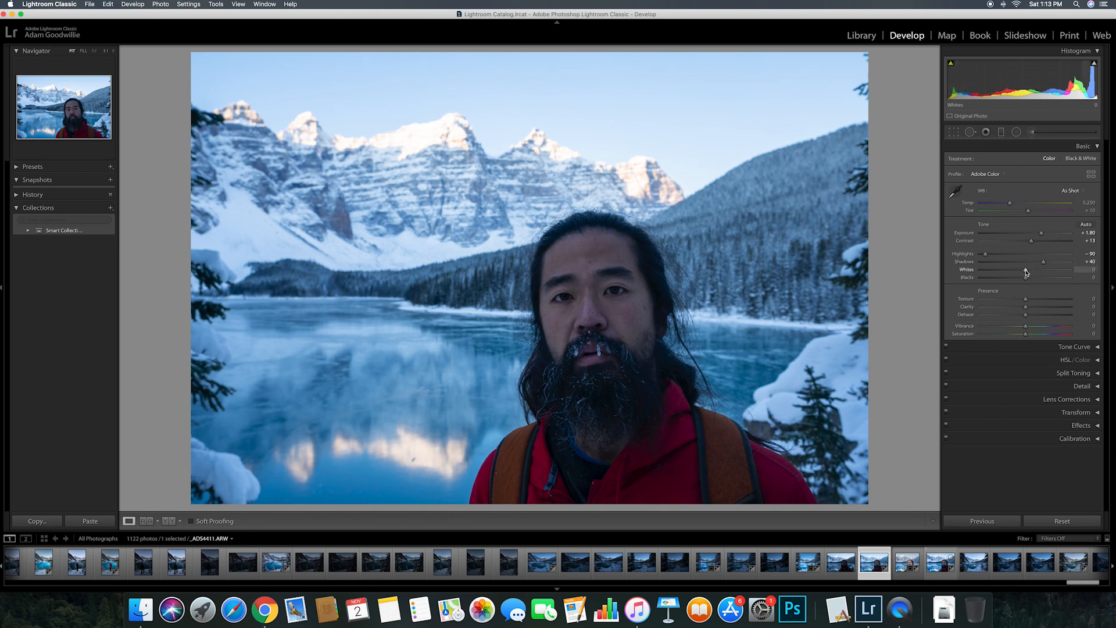
Step: Set Whites to −25 and Blacks to +34 while previewing clipping
key(alt)
mouse_move(1026, 272)
mouse_down()
mouse_move(1014, 272)
mouse_move(1040, 279)
mouse_up()
key(alt)
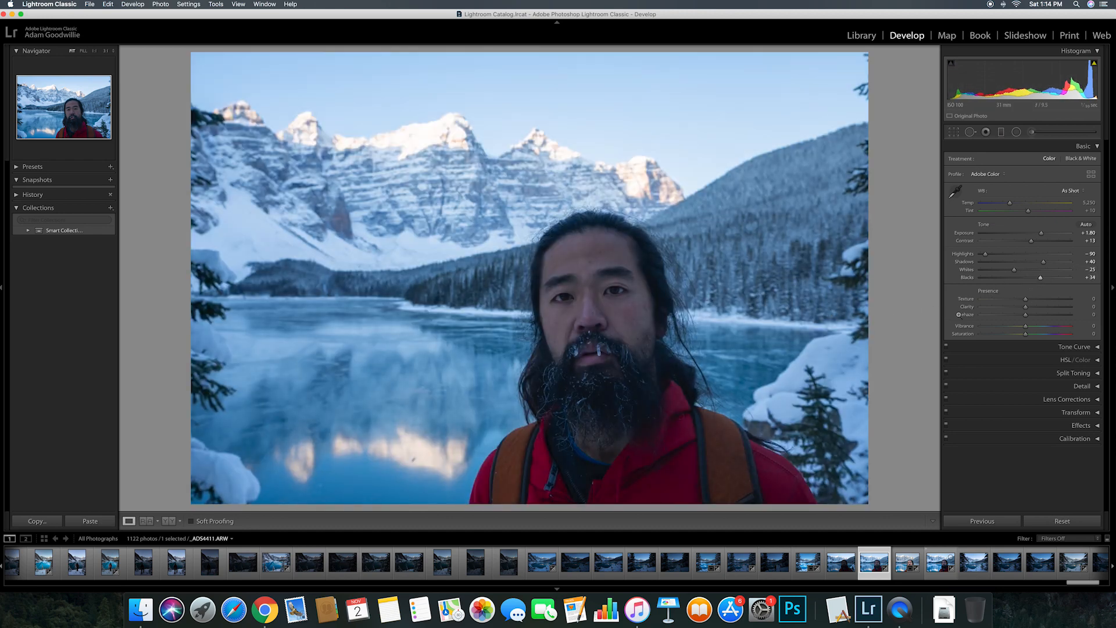
Step: Add texture, a slight dehaze and Vibrance +10 to the photo
drag(1026, 300, 1032, 304)
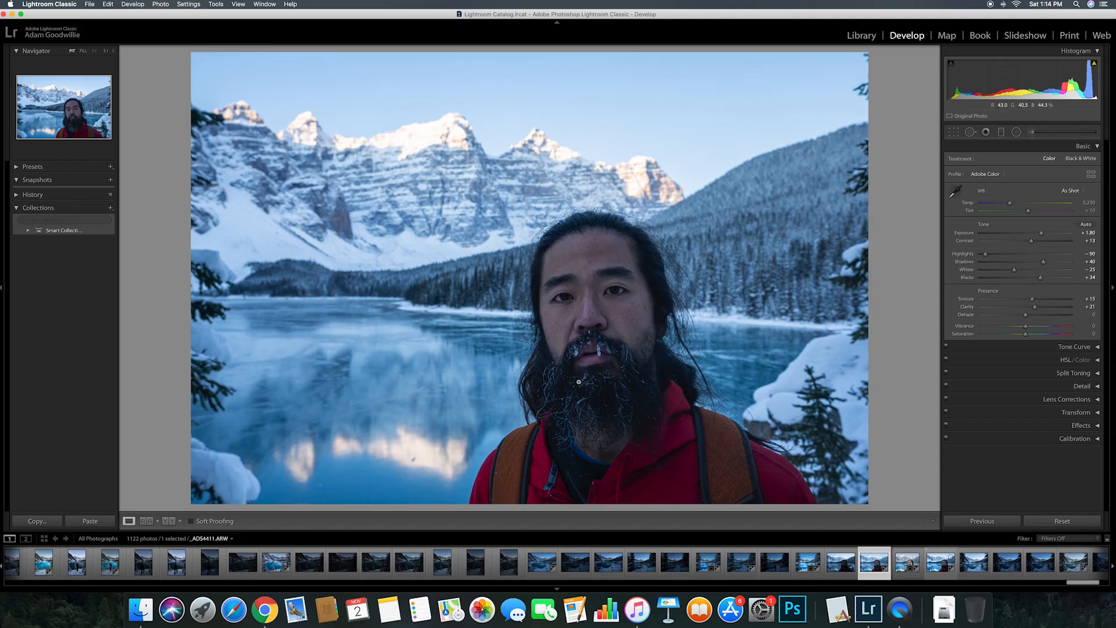
drag(1026, 317, 1028, 317)
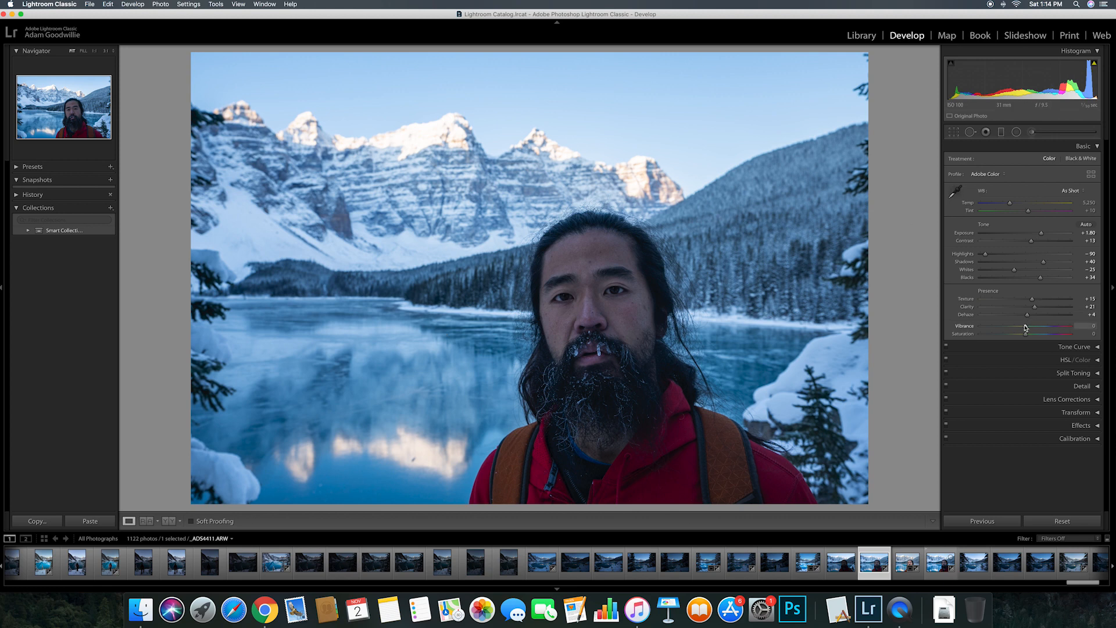
drag(1026, 327, 1033, 335)
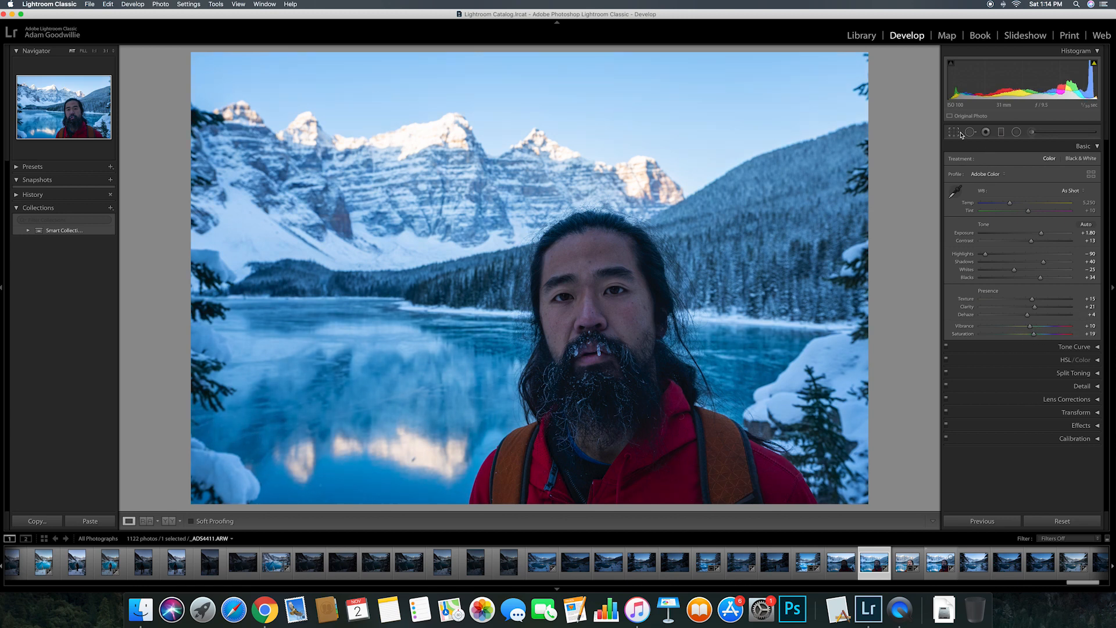
key(k)
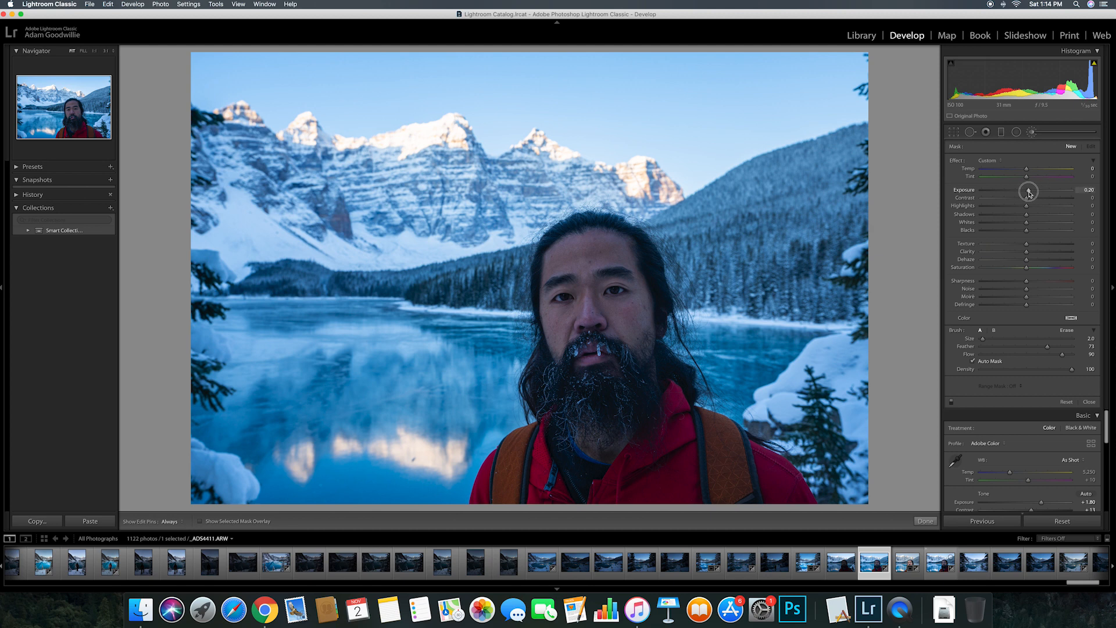
Step: Load the Iris Enhance brush preset and zoom in 1:1 on the eyes
drag(1030, 192, 1027, 191)
click(990, 162)
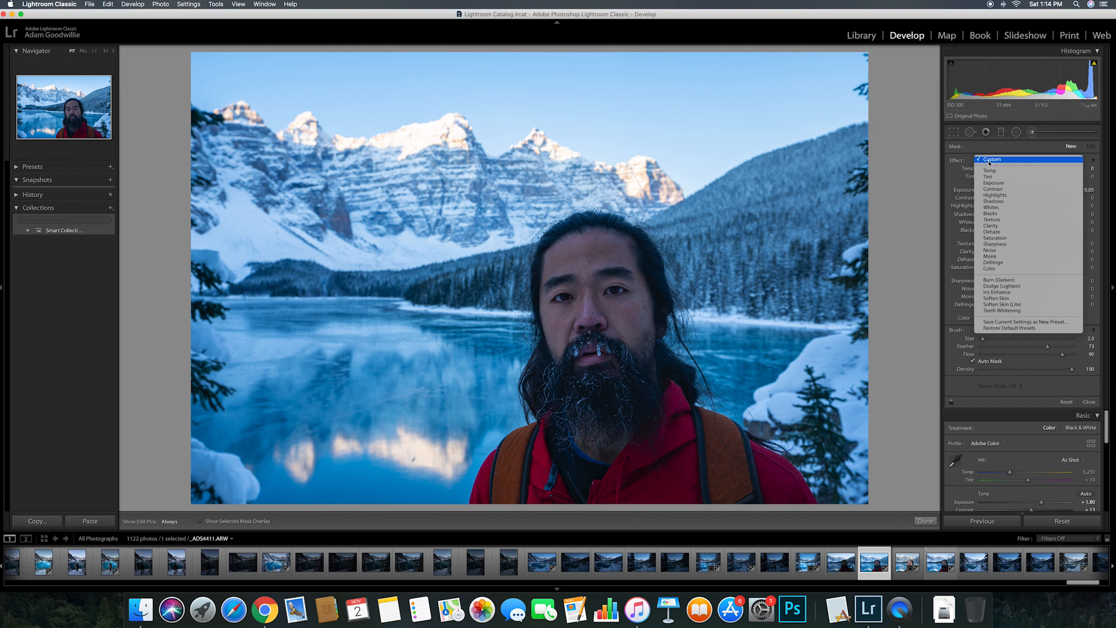
click(1004, 296)
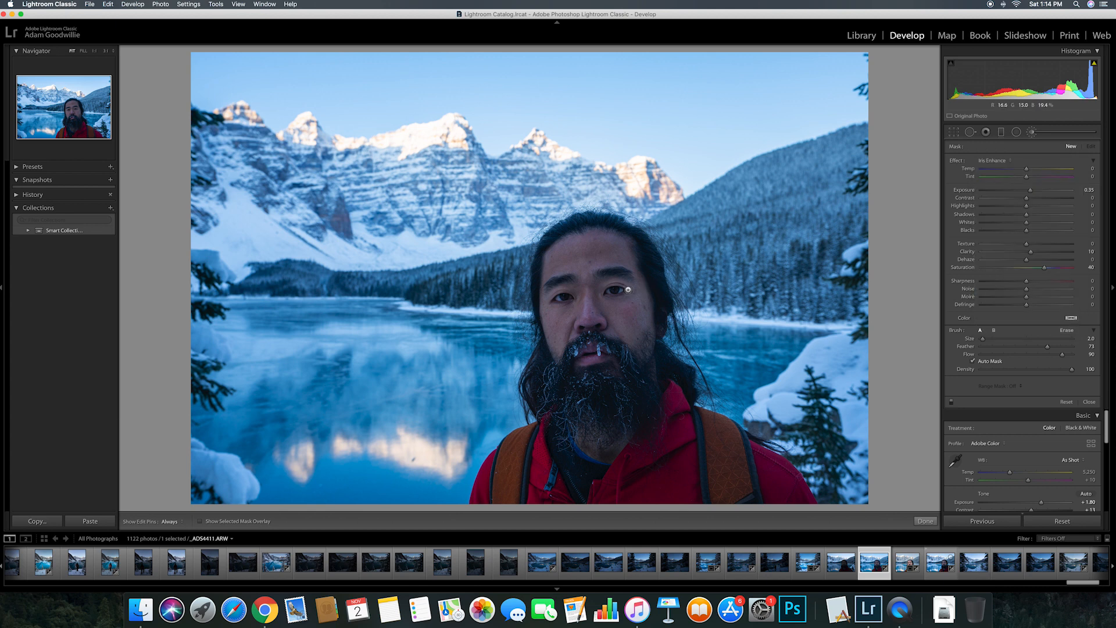
click(926, 520)
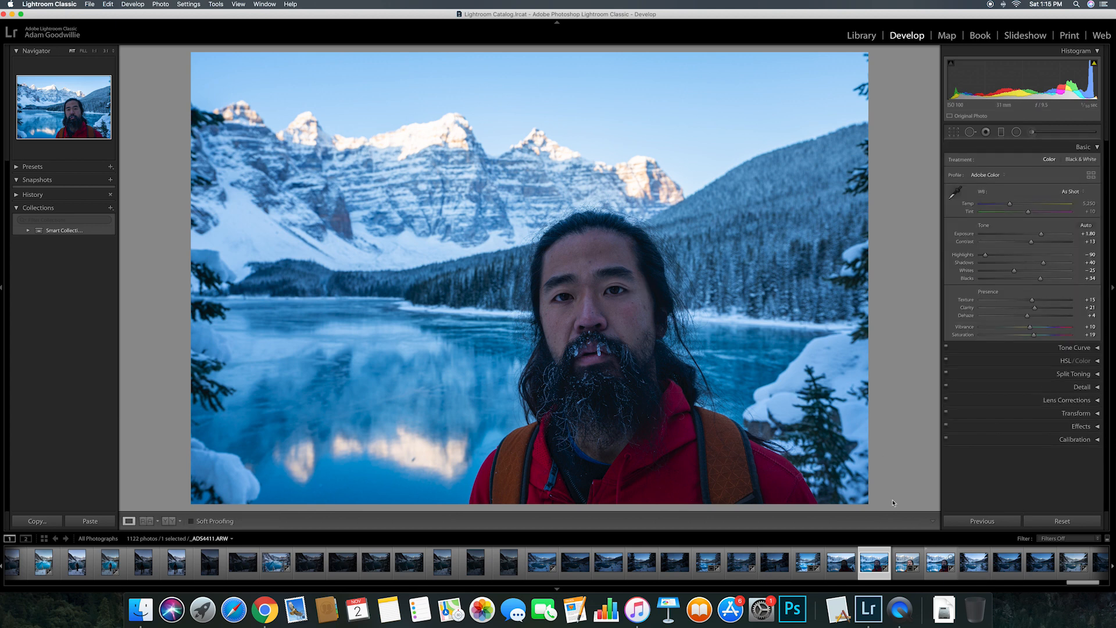
click(619, 298)
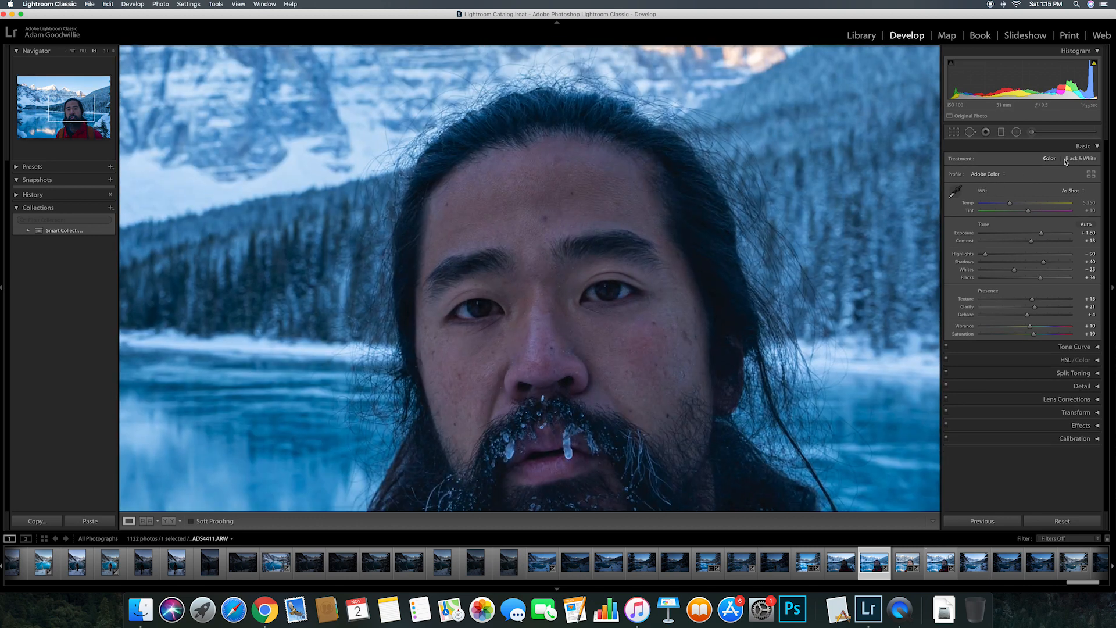
Step: Paint Iris Enhance over both irises with a Size 1.0 brush
click(1032, 132)
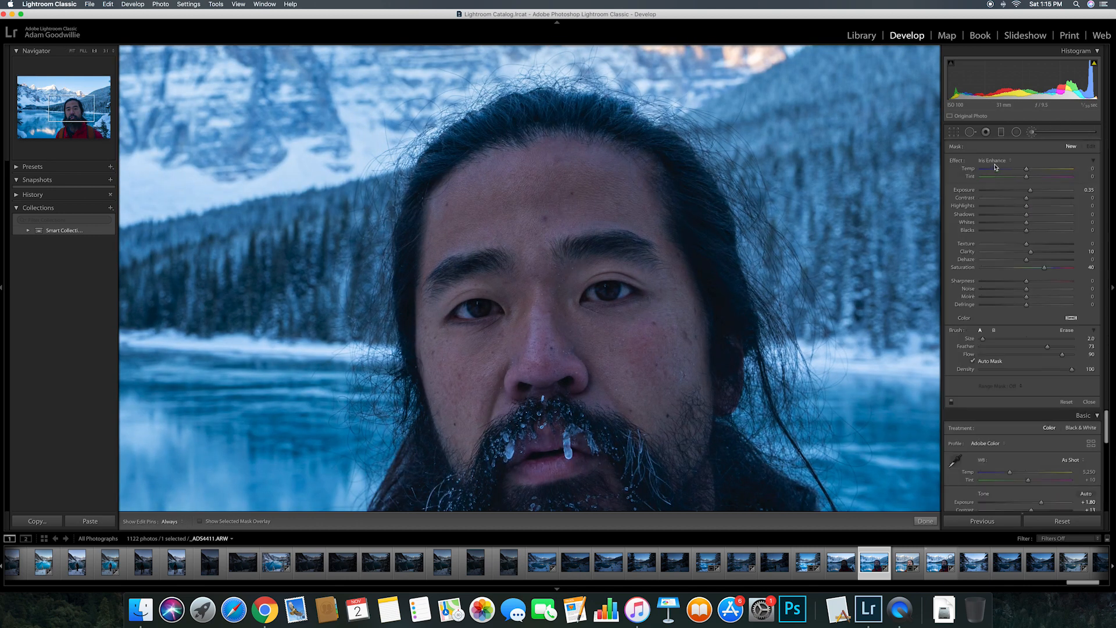
click(996, 164)
click(995, 163)
click(982, 340)
key(h)
mouse_move(598, 299)
mouse_down()
mouse_move(588, 291)
mouse_move(630, 291)
mouse_up()
mouse_move(467, 308)
mouse_down()
mouse_move(459, 314)
mouse_move(492, 310)
mouse_up()
key(h)
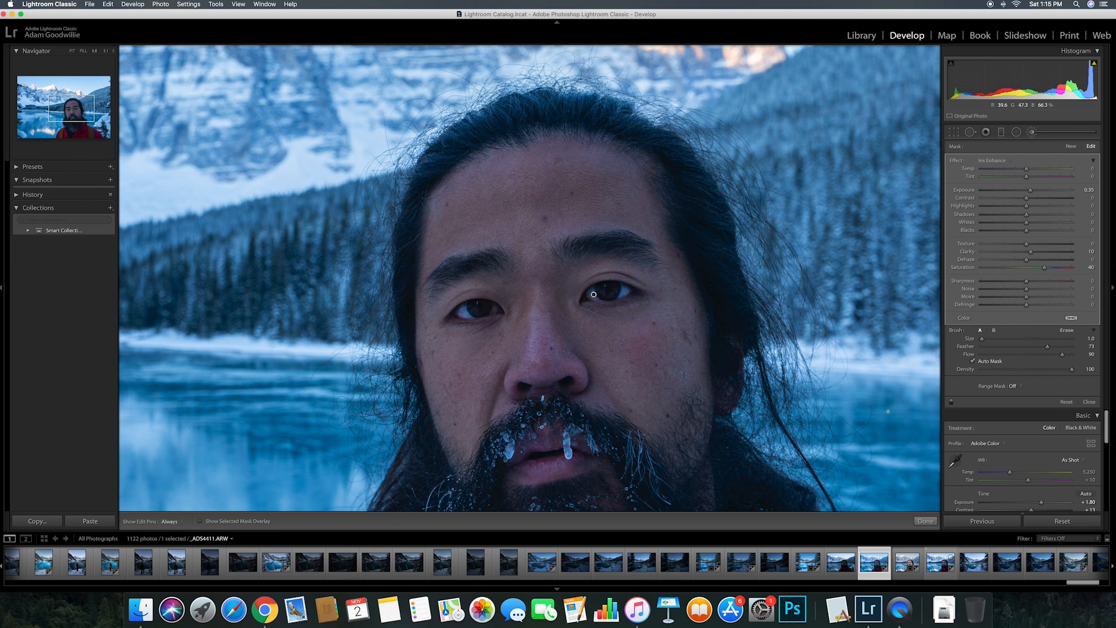
Step: Lower the eye brush Saturation to 17, close it and zoom back to Fit
drag(1045, 269, 1031, 268)
click(1089, 403)
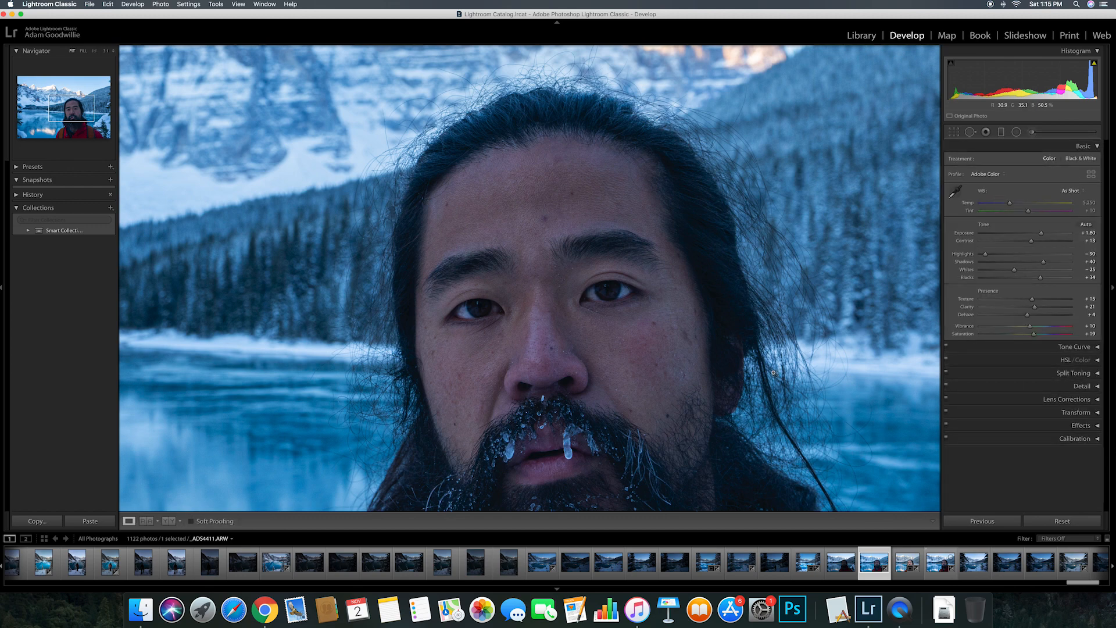
click(772, 372)
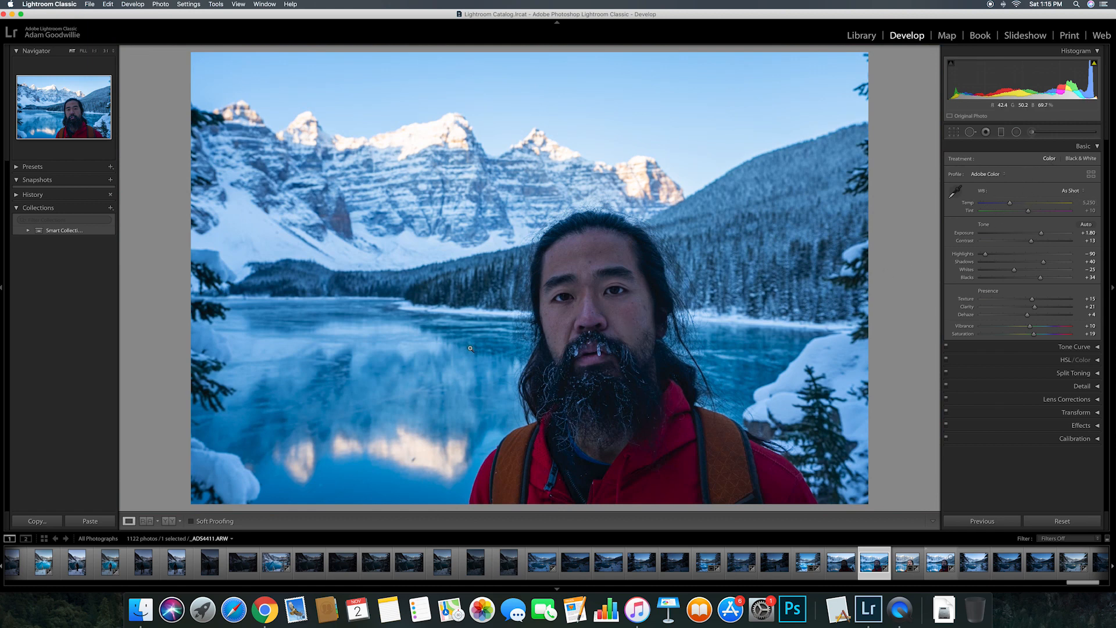
Step: Start a neutral brush at Size 13.0 and paint a first stroke on the lake
click(1031, 132)
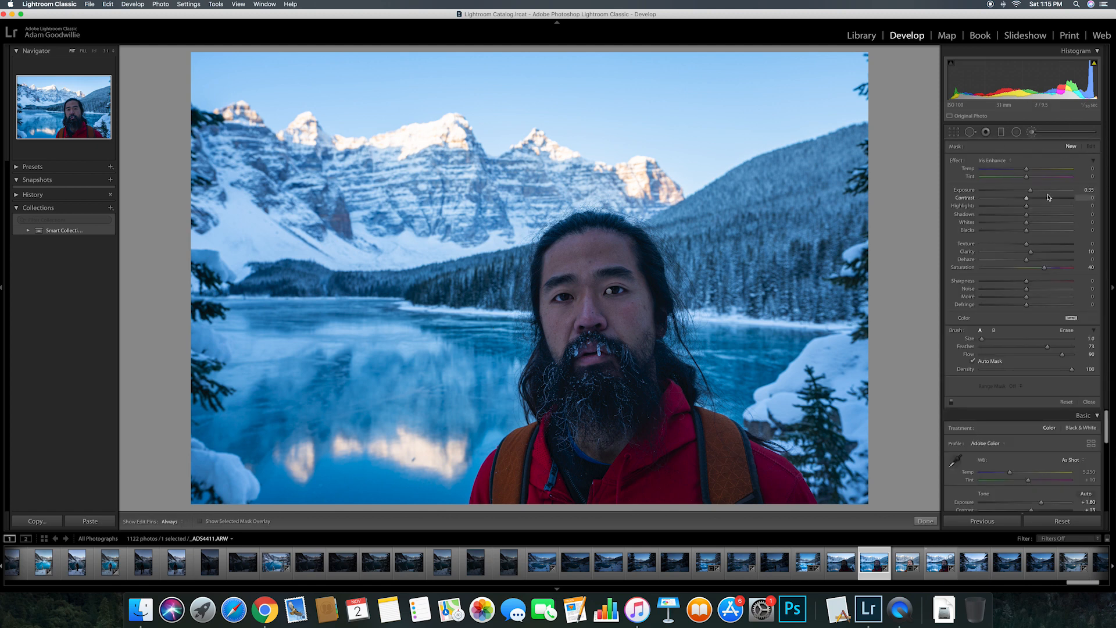
click(995, 166)
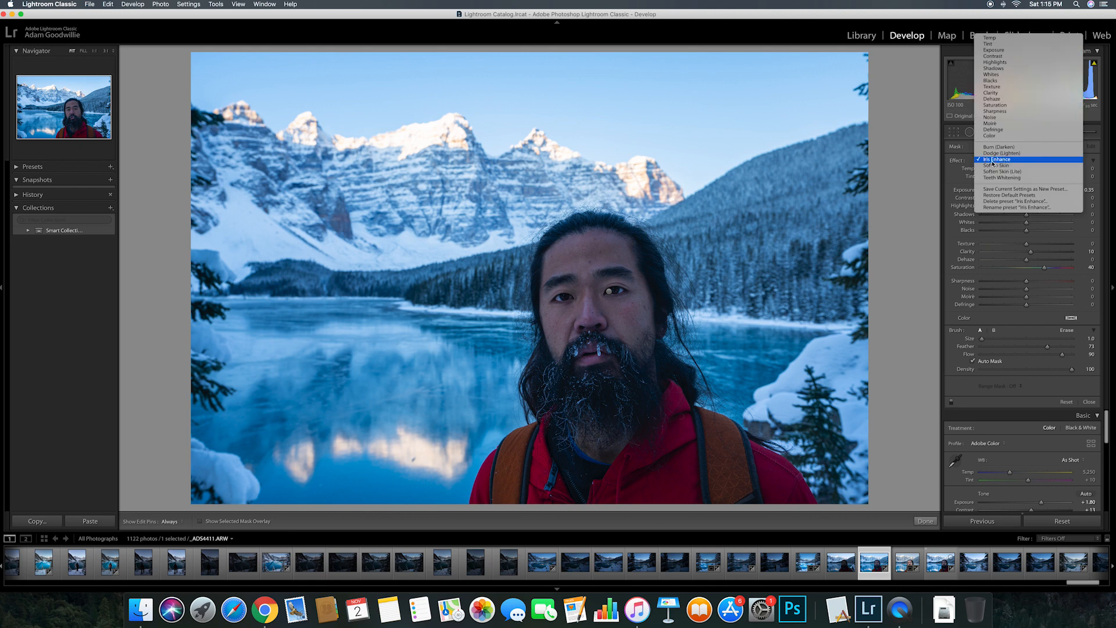
click(999, 39)
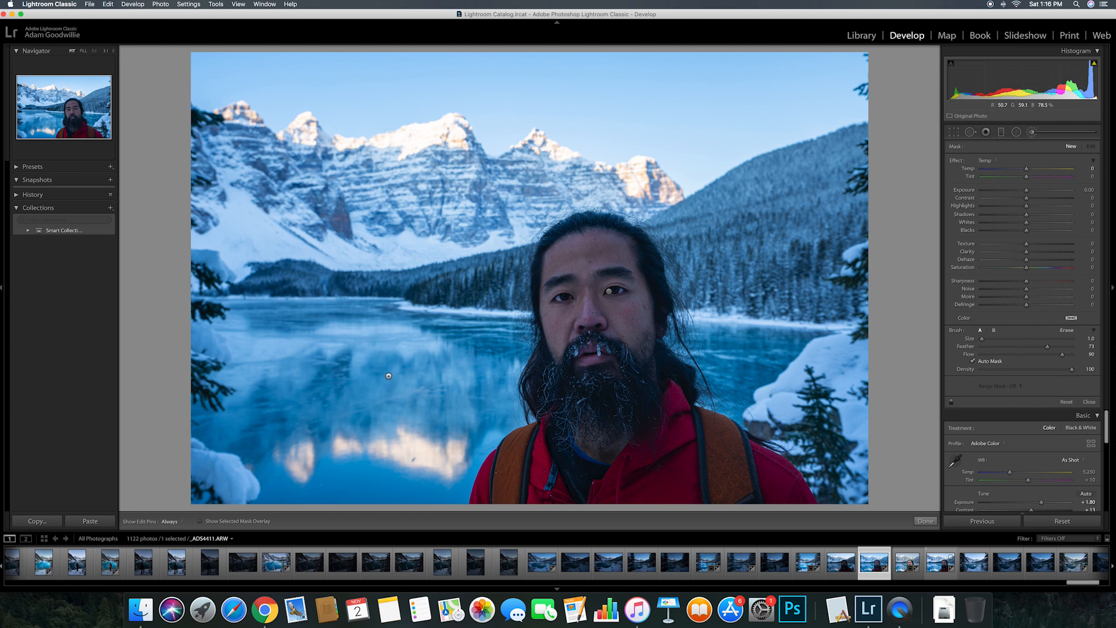
scroll(411, 353, up, 6)
drag(411, 354, 418, 399)
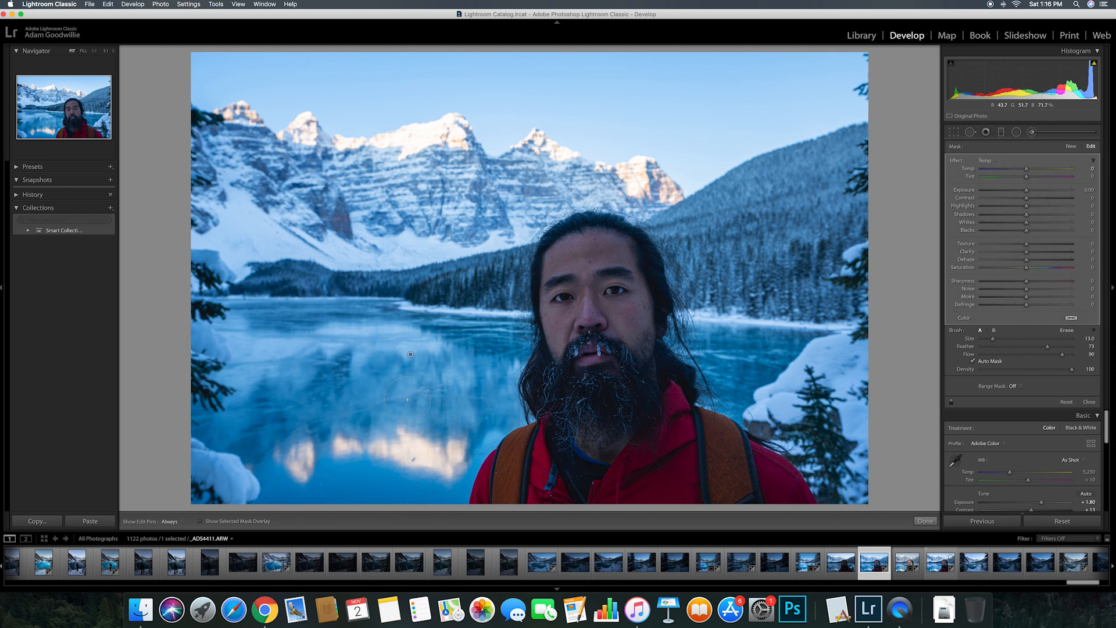
Step: Extend the lake mask from the left edge to the far lake and beside the beard
key(o)
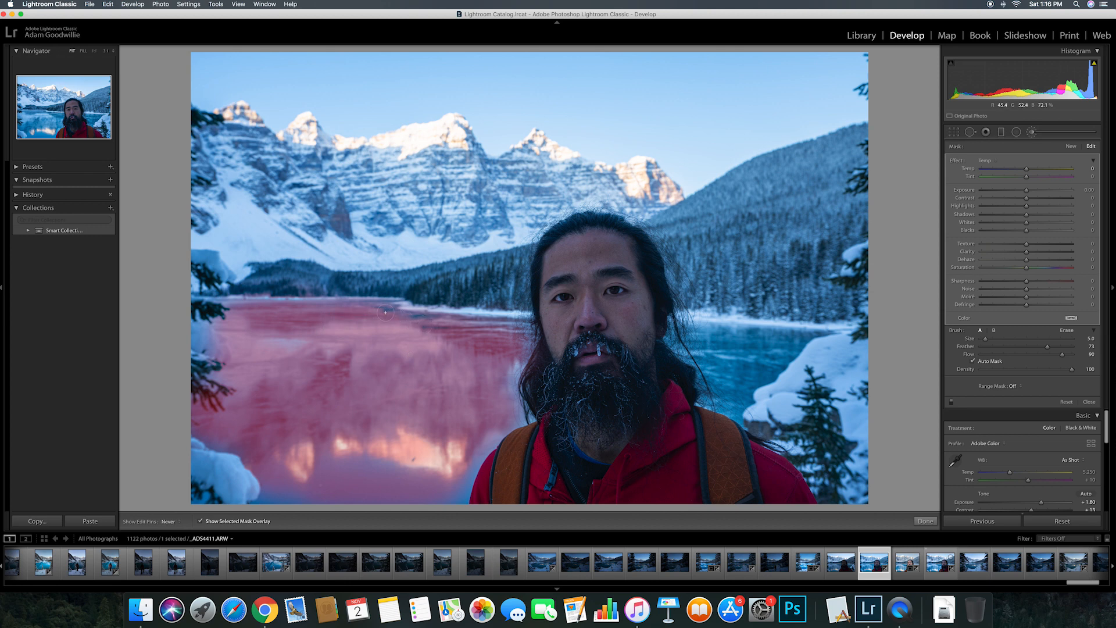
mouse_move(511, 362)
mouse_down()
mouse_move(501, 426)
mouse_move(475, 451)
mouse_up()
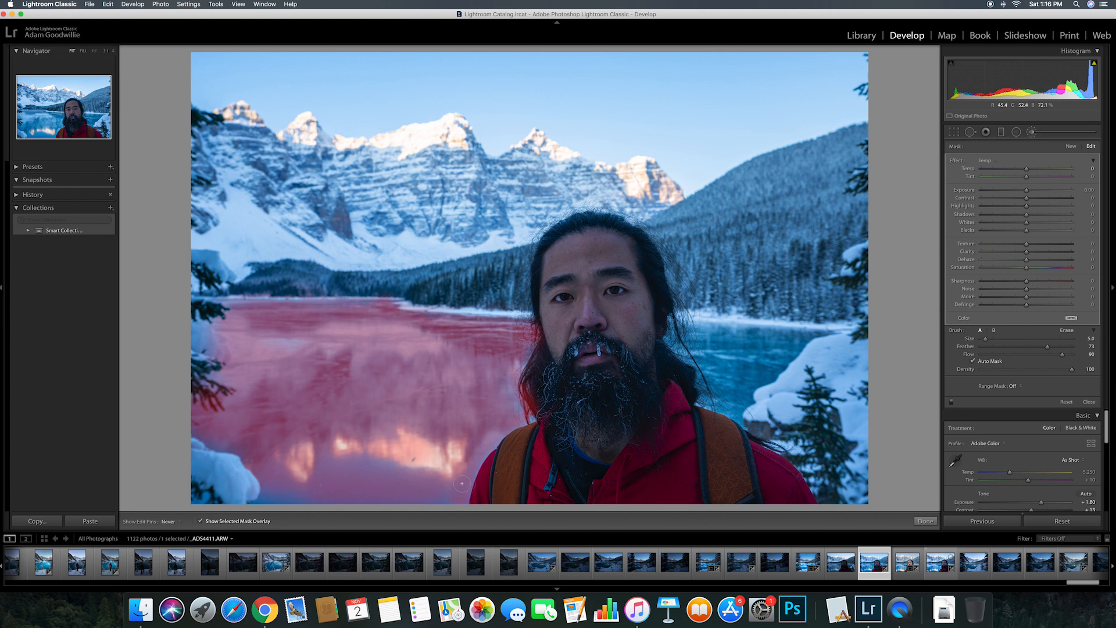
mouse_move(192, 343)
mouse_down()
mouse_move(211, 329)
mouse_move(205, 319)
mouse_move(213, 341)
mouse_up()
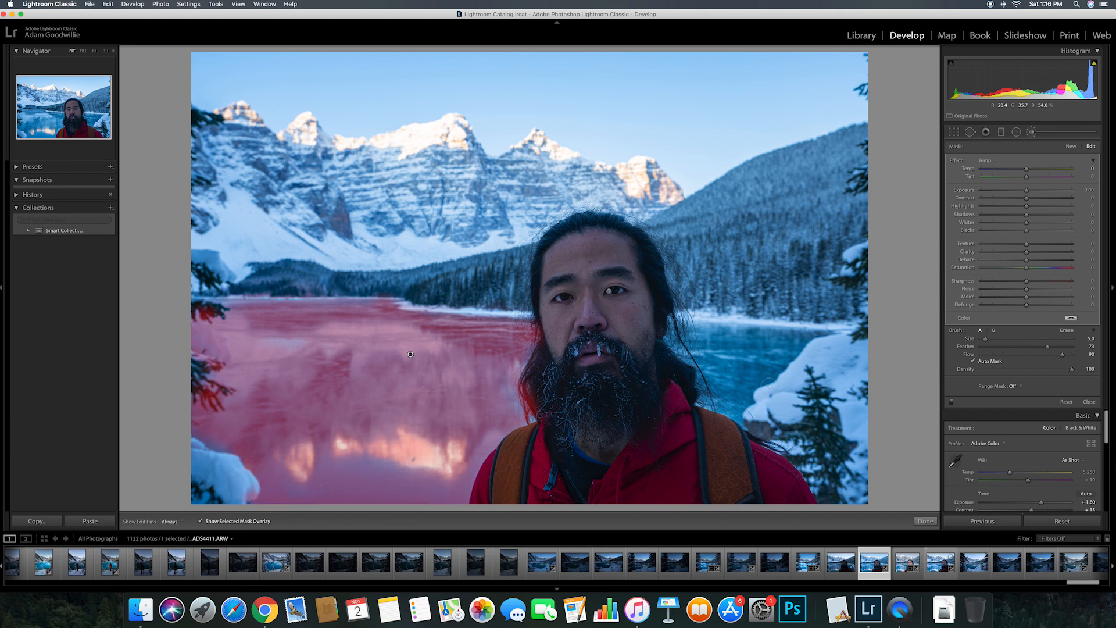
key(h)
mouse_move(734, 331)
mouse_down()
mouse_move(812, 335)
mouse_move(750, 370)
mouse_up()
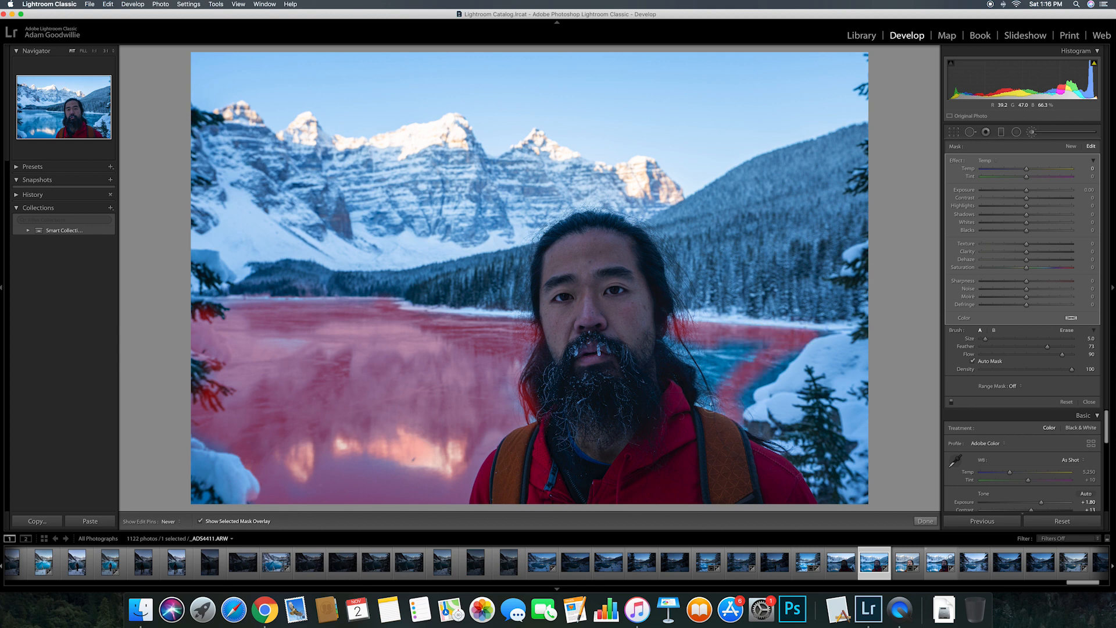
mouse_move(703, 361)
mouse_down()
mouse_move(737, 347)
mouse_move(718, 353)
mouse_move(713, 379)
mouse_move(738, 362)
mouse_move(738, 398)
mouse_up()
key(h)
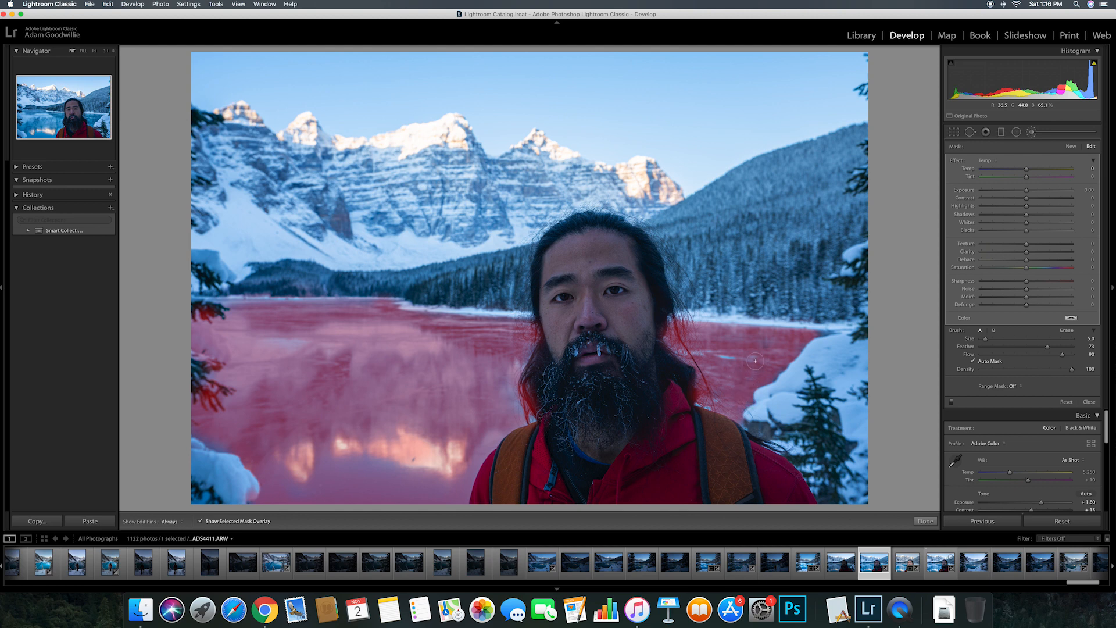
key(o)
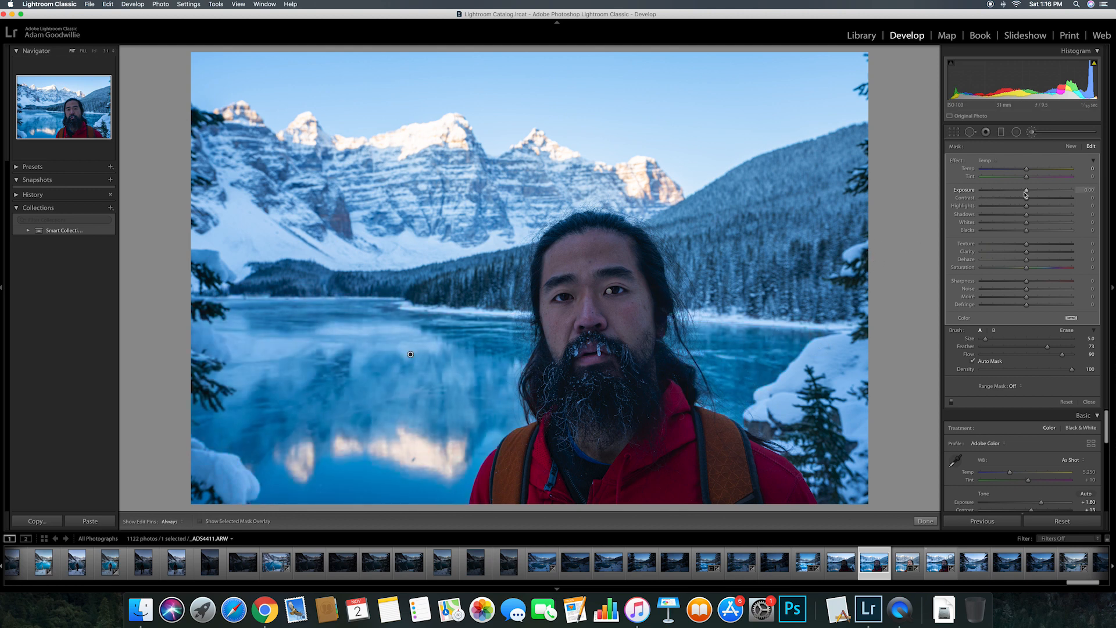
Step: Give the lake mask Exposure about 0.8, Saturation 13 and Temp −8
drag(1026, 192, 1033, 193)
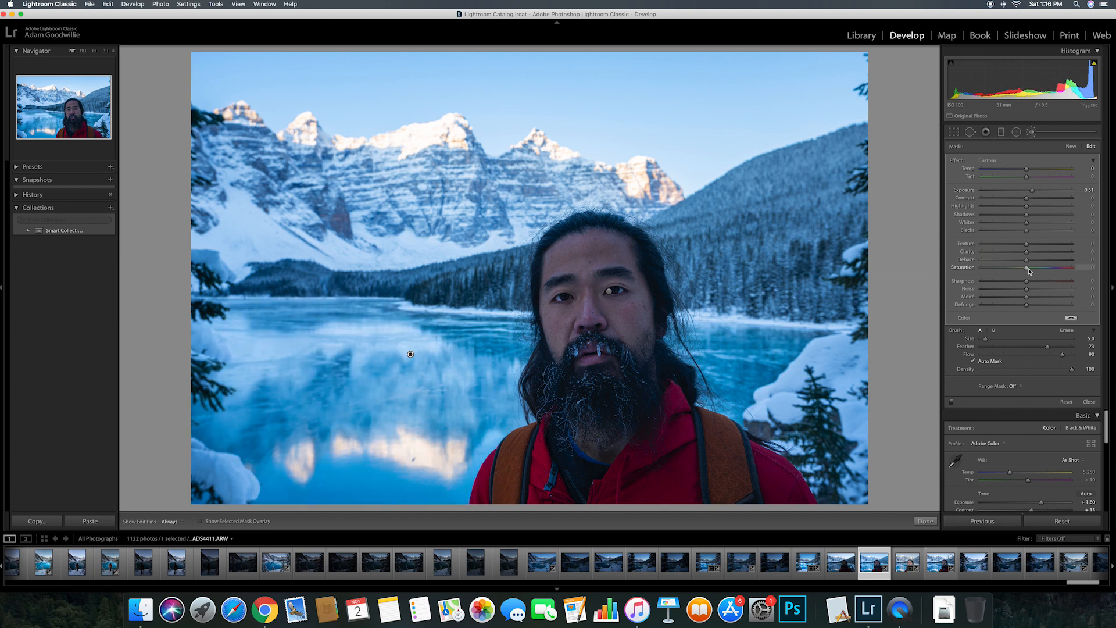
drag(1027, 269, 1033, 270)
drag(1026, 171, 1023, 172)
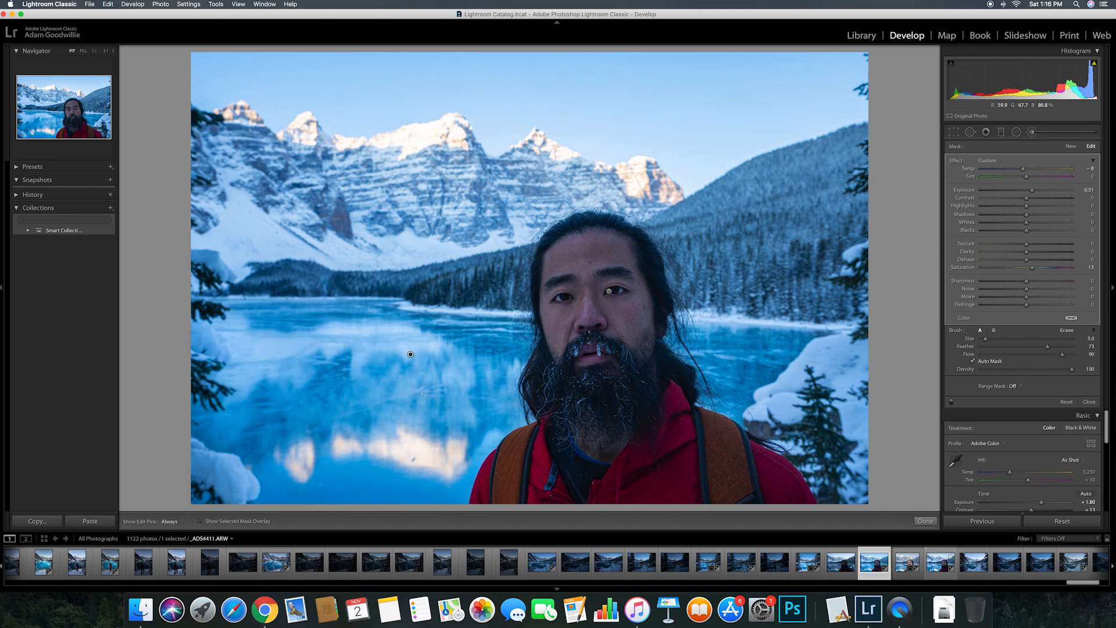
click(1033, 191)
drag(1033, 191, 1037, 193)
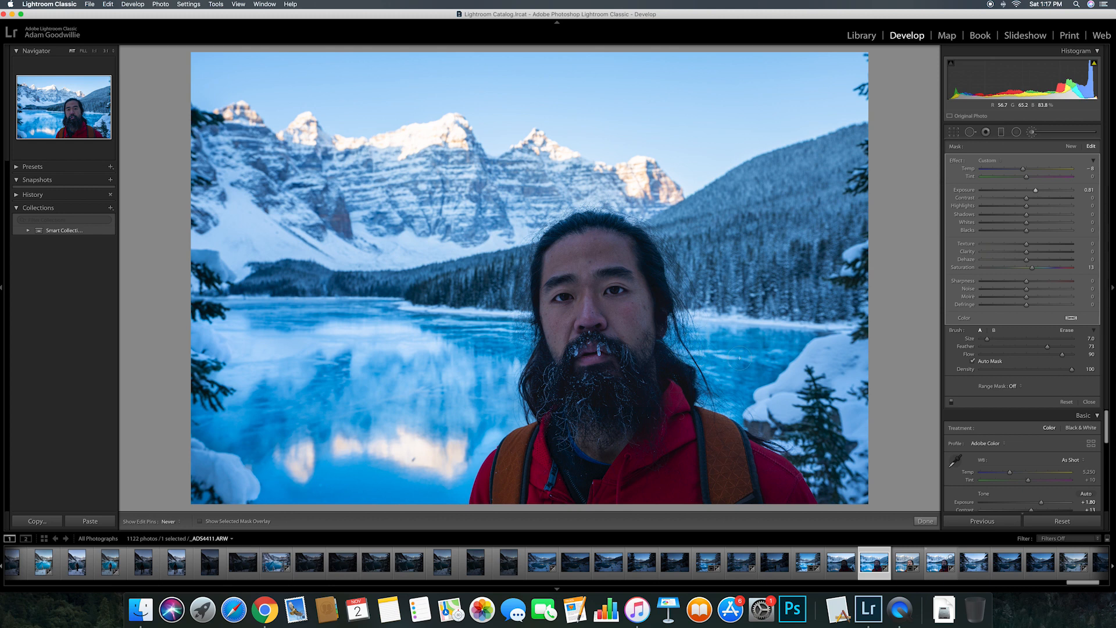
key(h)
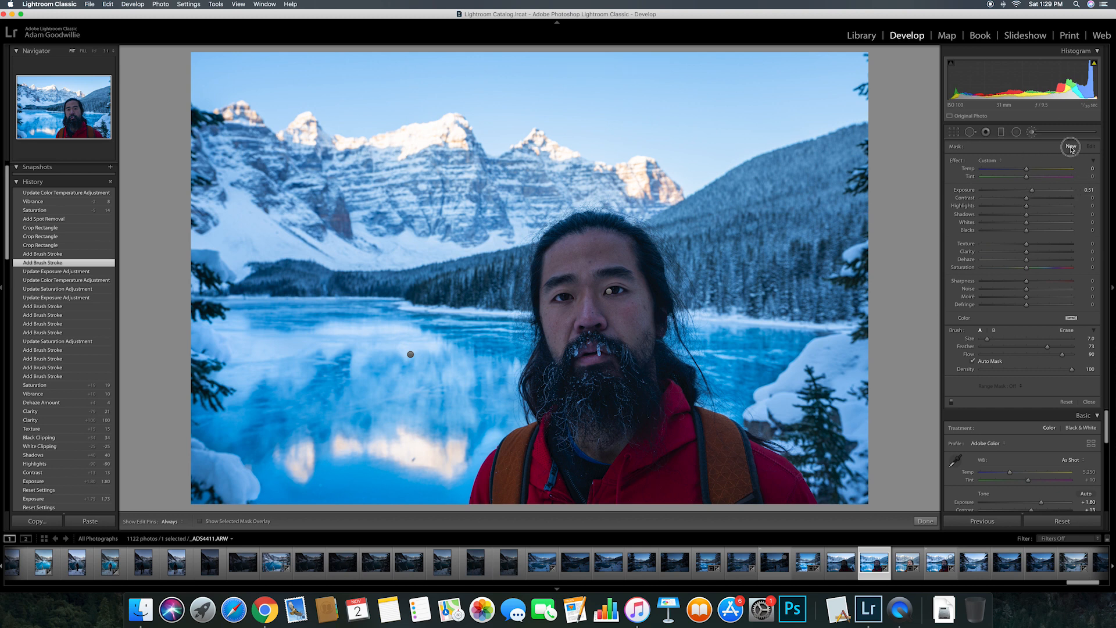
Step: Brush a face adjustment with Temp 14, Exposure 0.55 and Saturation 5
key(h)
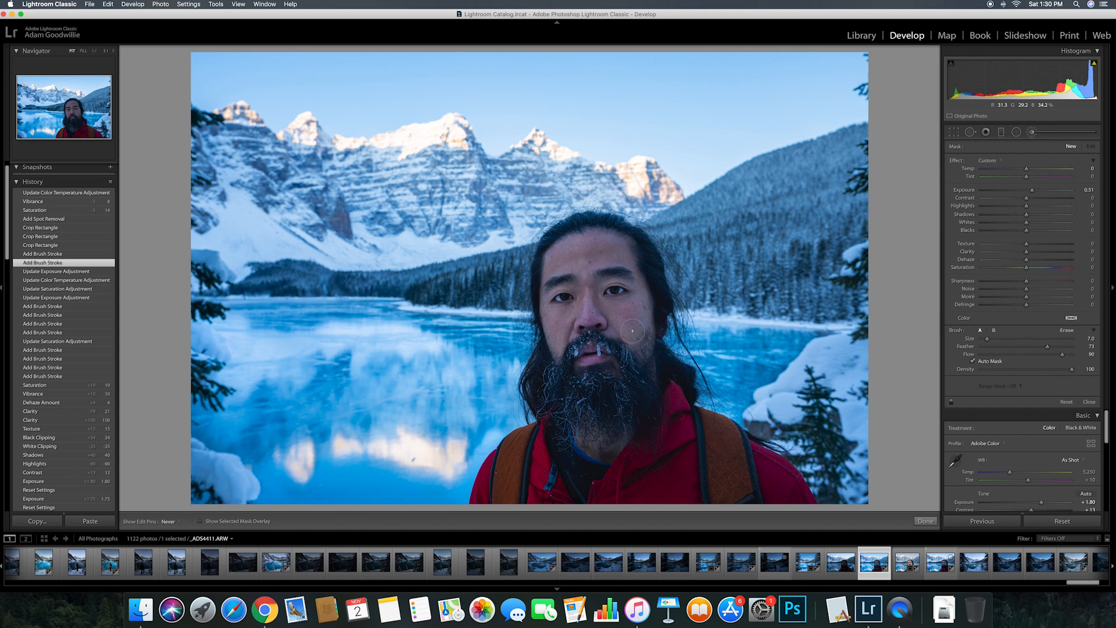
mouse_move(563, 405)
mouse_down()
mouse_move(554, 369)
mouse_move(583, 409)
mouse_up()
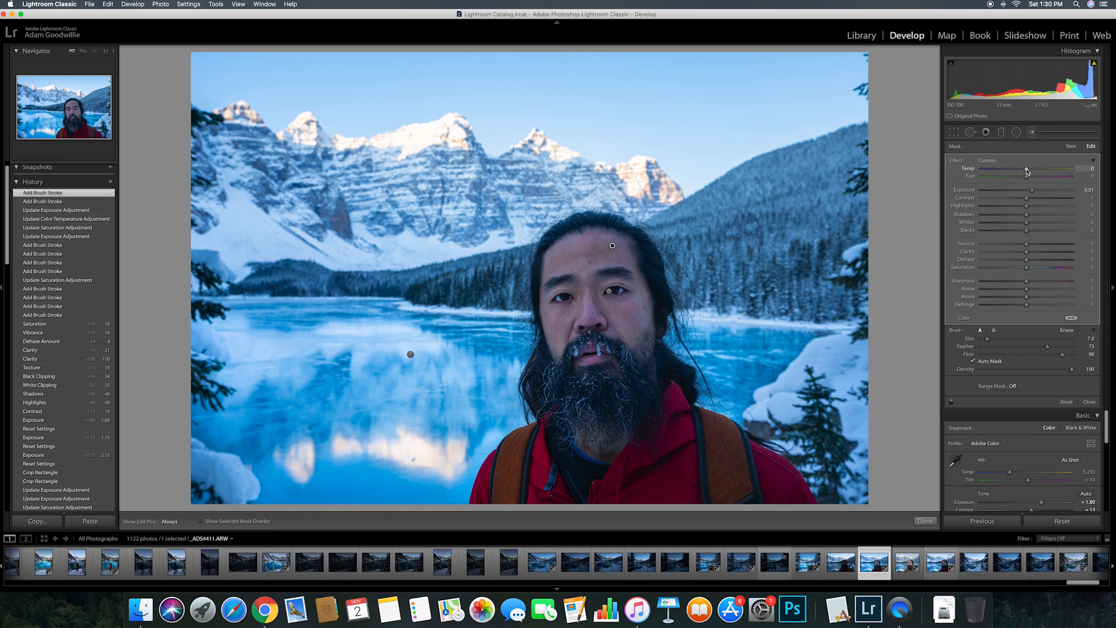
drag(1027, 171, 1033, 193)
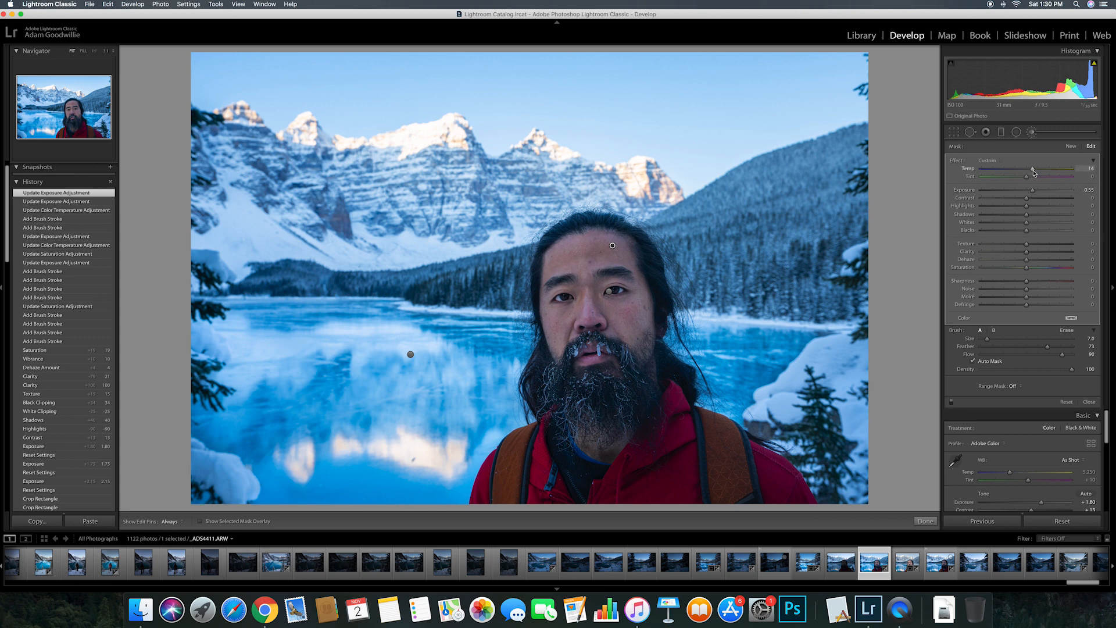
drag(1027, 269, 1031, 271)
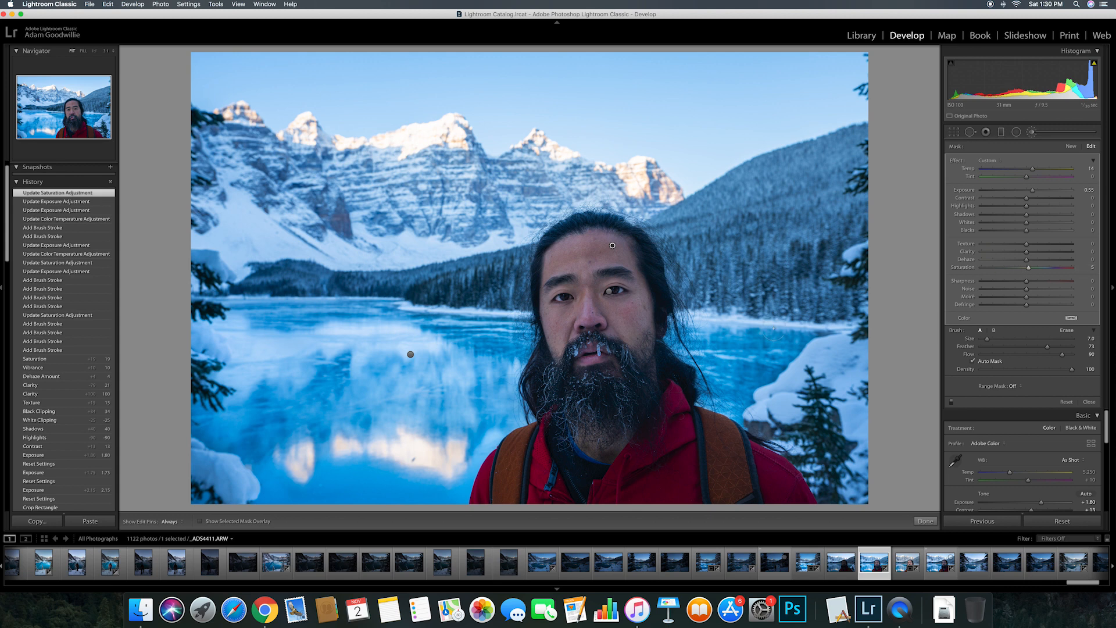
click(928, 520)
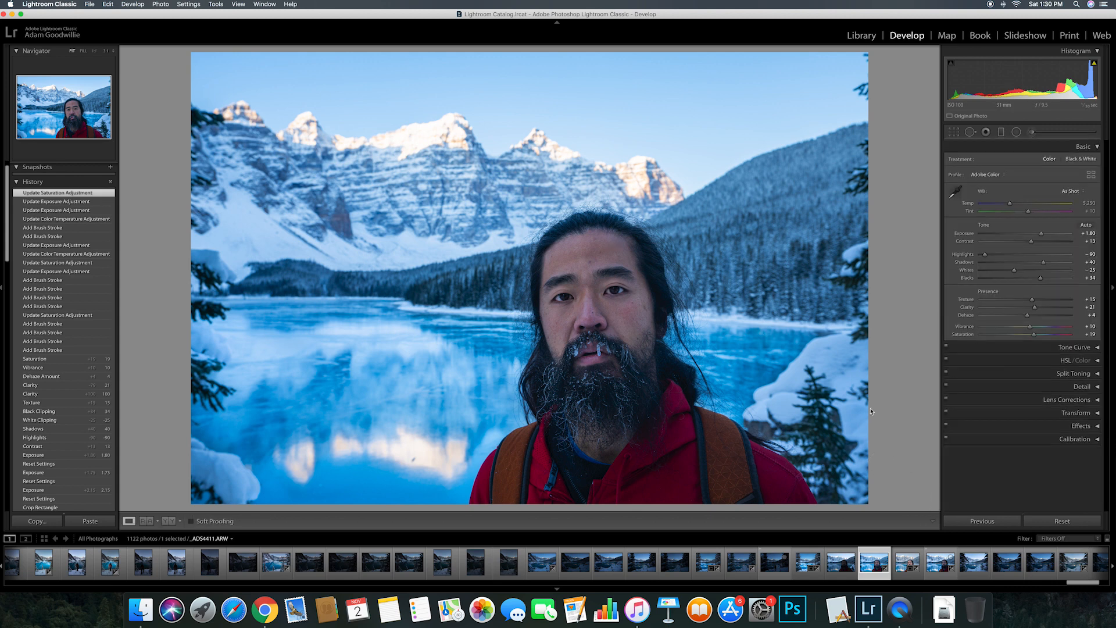
Step: Pull the left and right crop edges in to a square and compare with the original
click(956, 132)
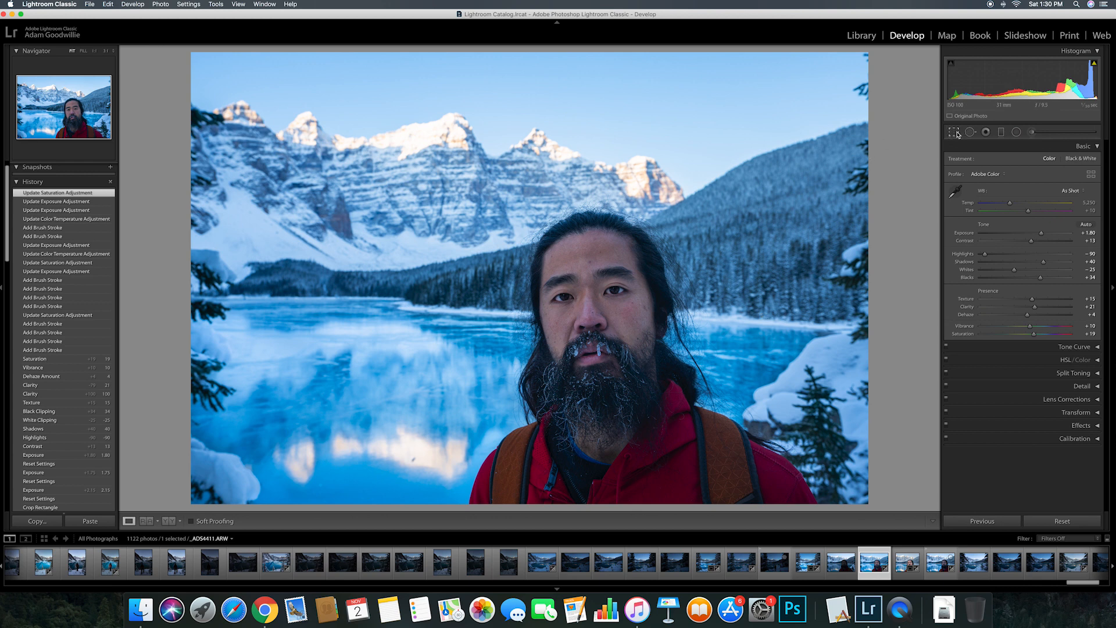
drag(869, 277, 843, 279)
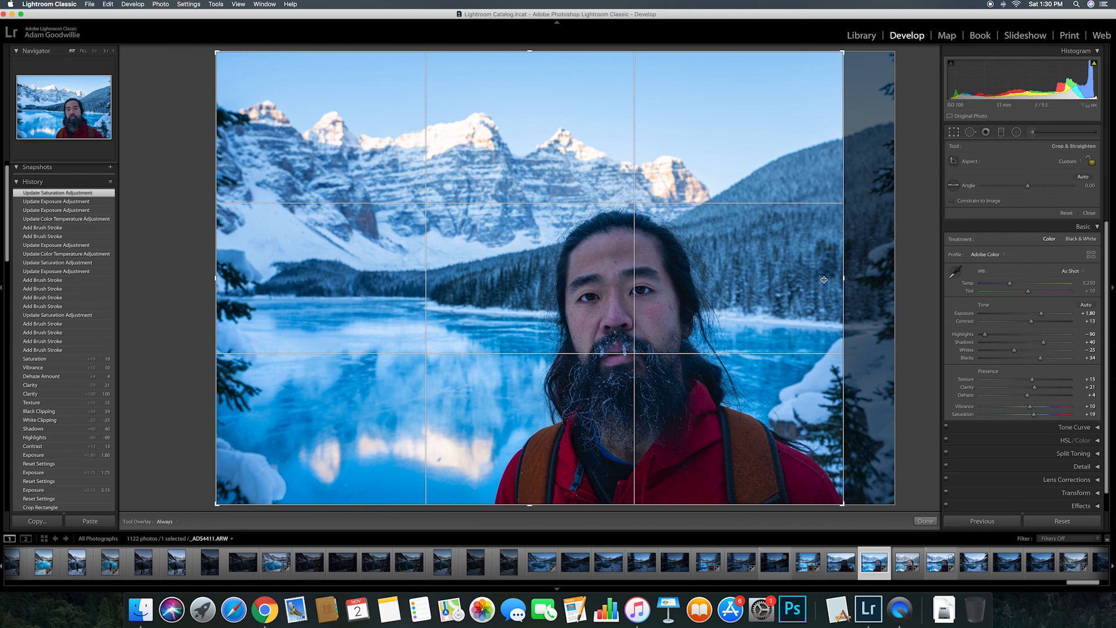
drag(213, 278, 257, 282)
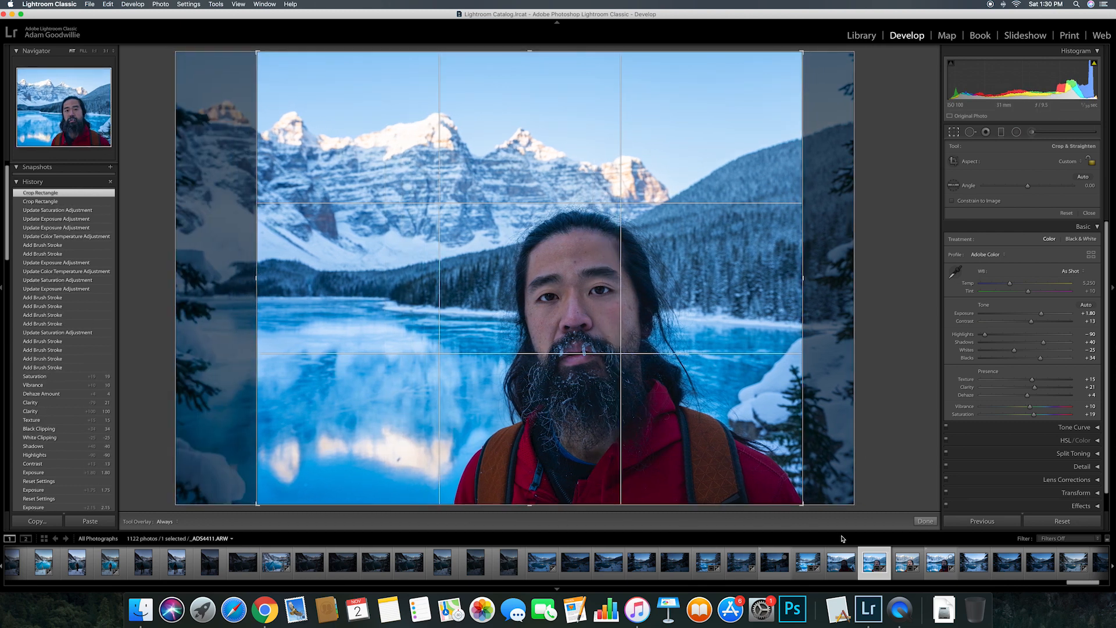
click(927, 522)
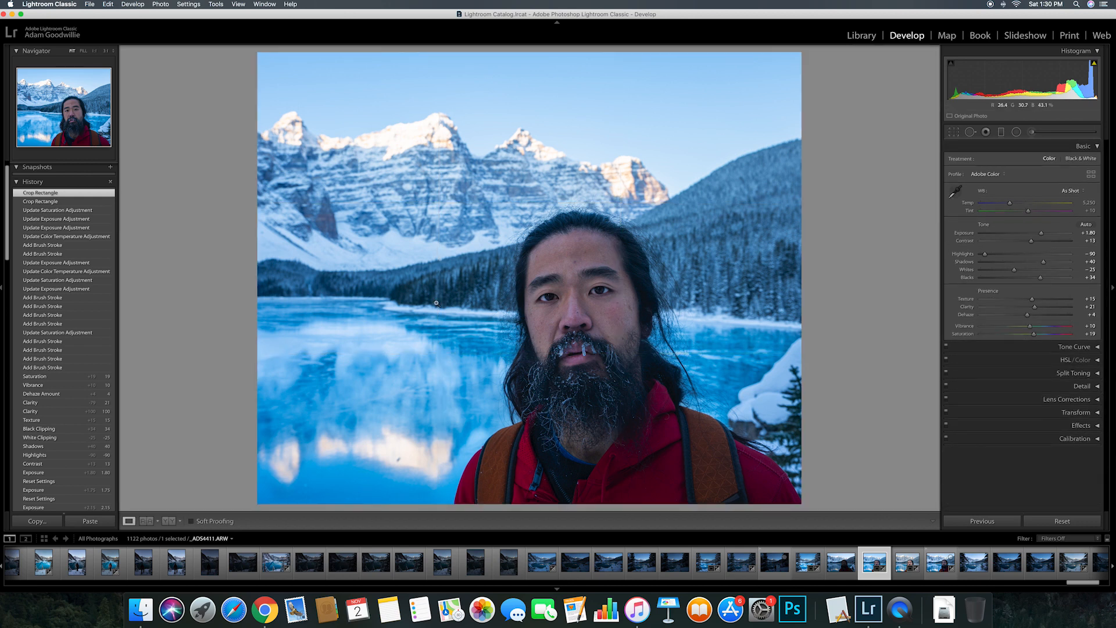
key(backslash)
key(backslash)
Step: Heal the speck in the lower-left lake reflection, then compare before and after
click(971, 132)
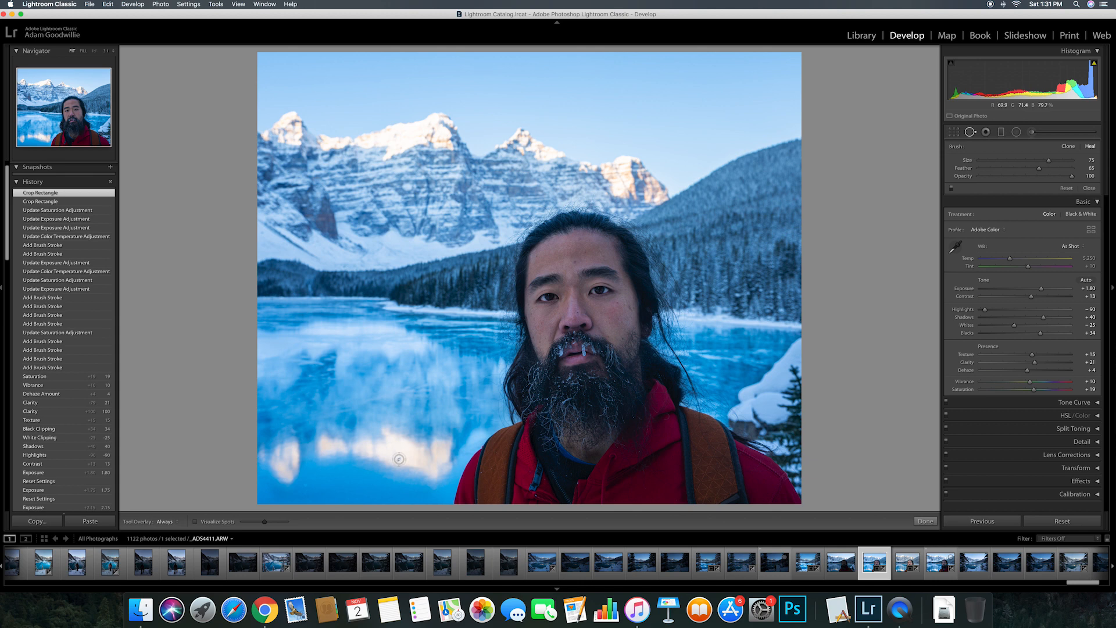
click(399, 459)
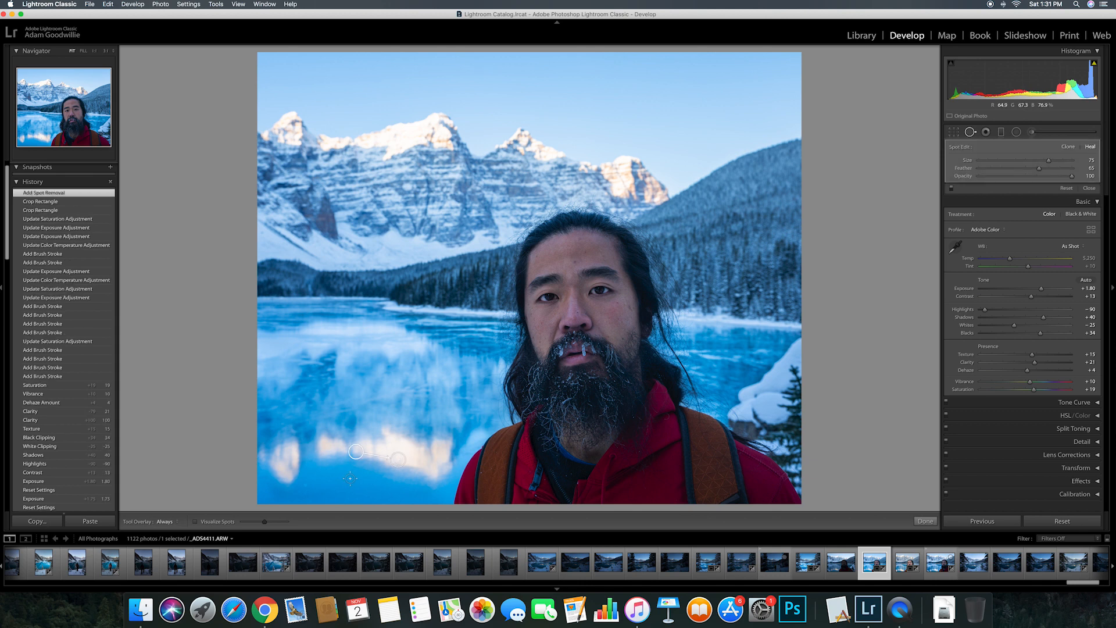
click(925, 522)
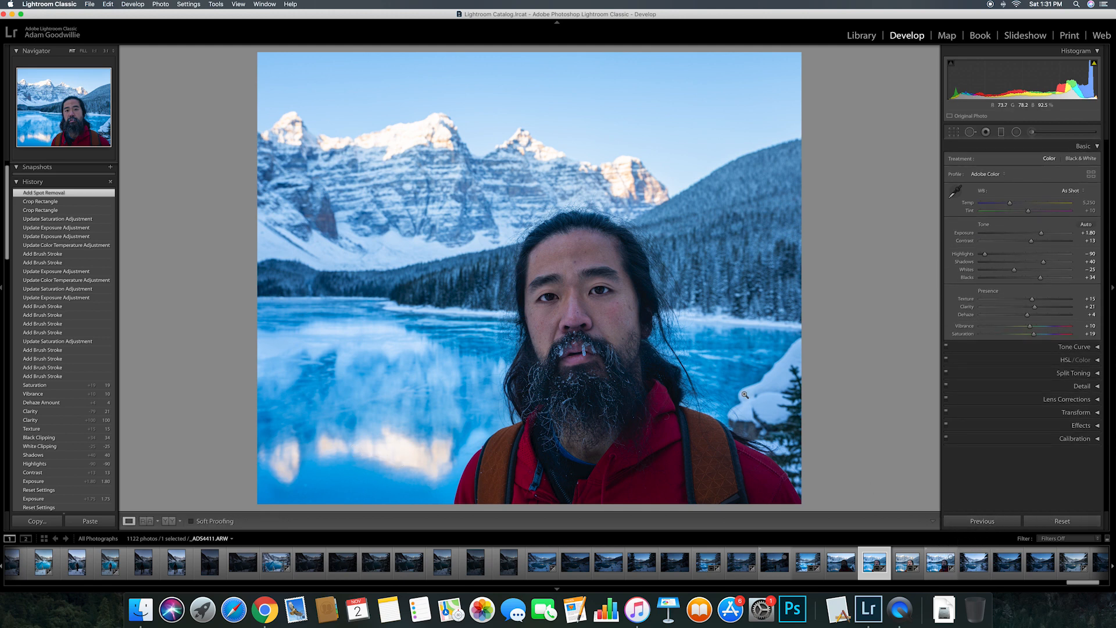
key(backslash)
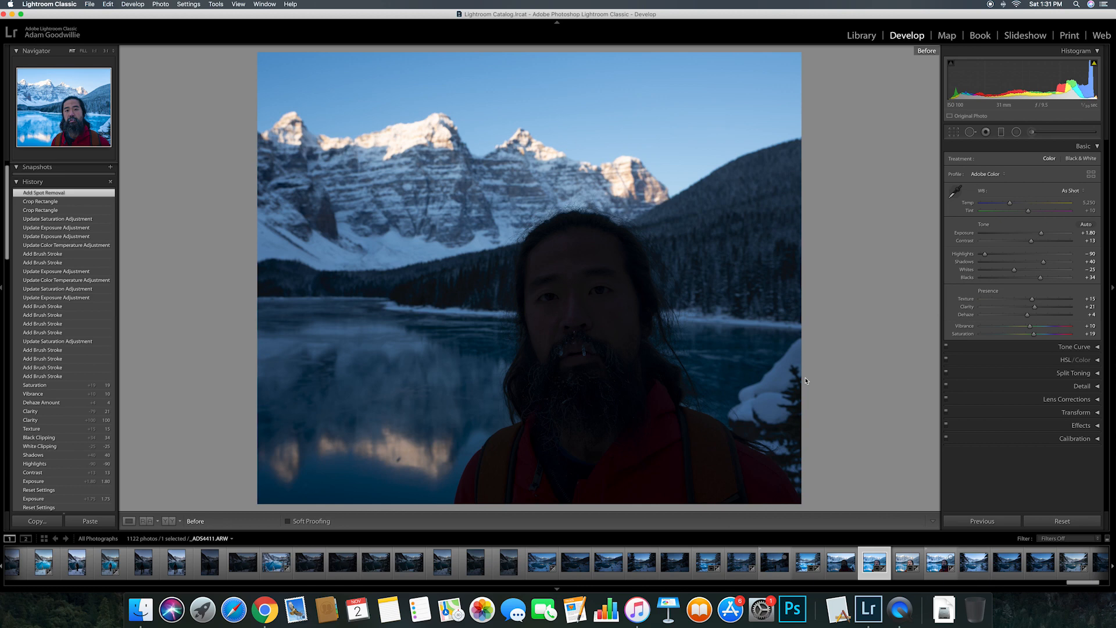
key(backslash)
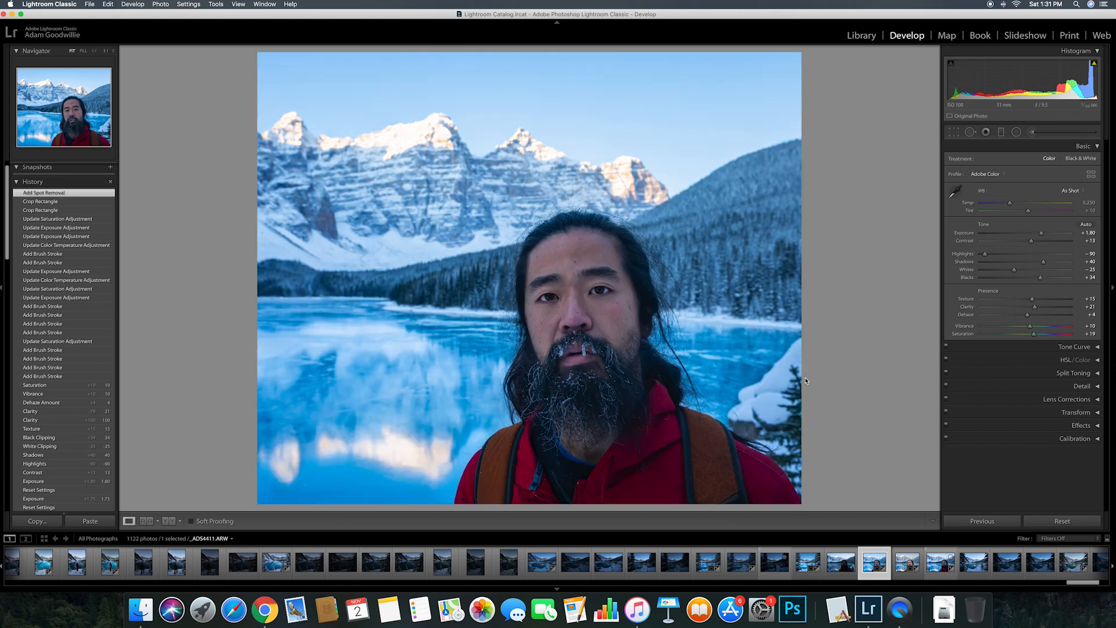